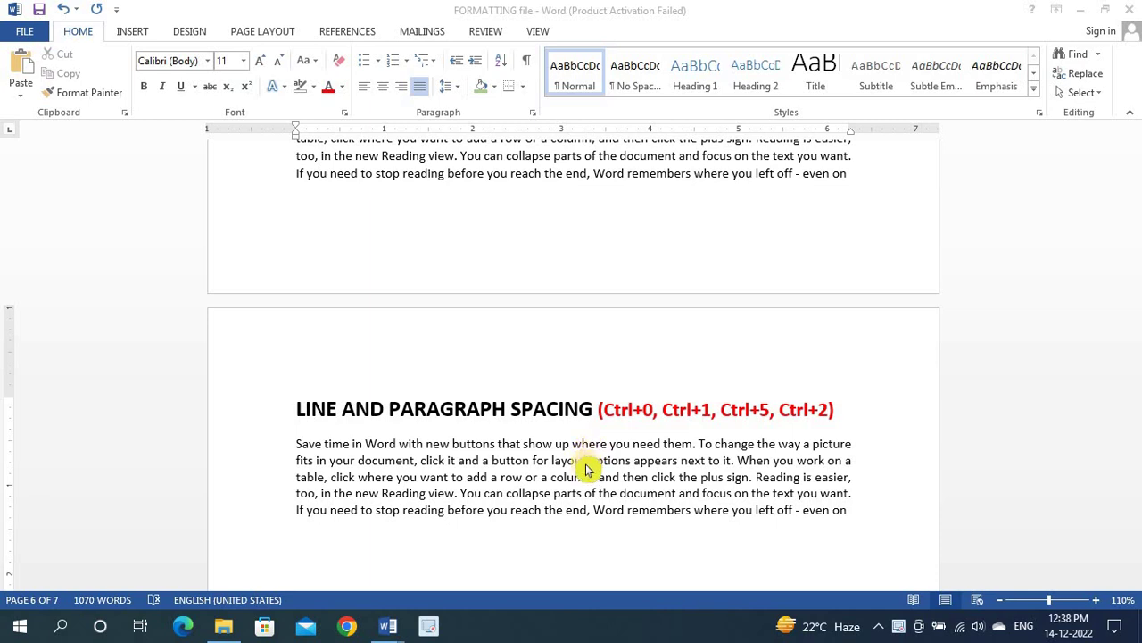
Step: Select the paragraph under LINE AND PARAGRAPH SPACING and show its line spacing choices, with 1.0 current
scroll(587, 469, down, 2)
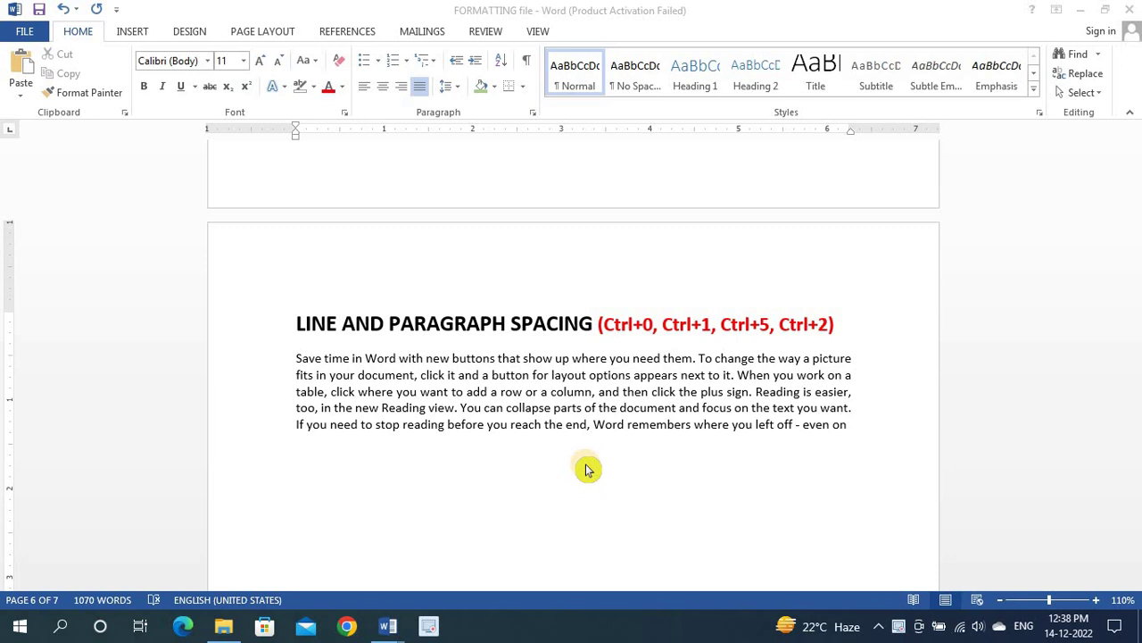
triple_click(547, 424)
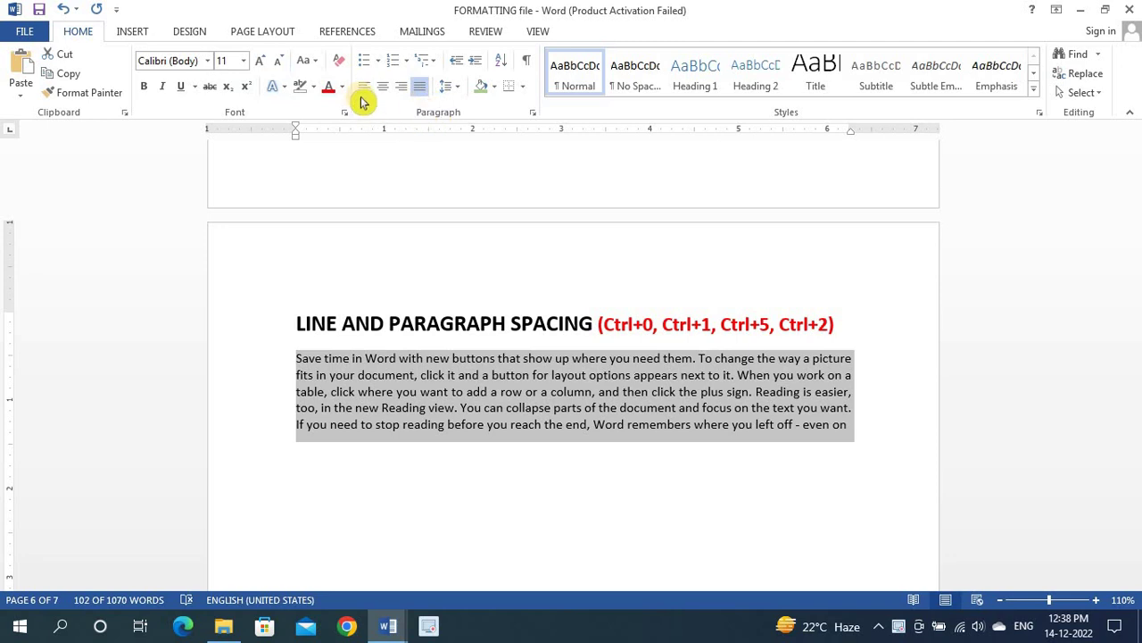
click(459, 87)
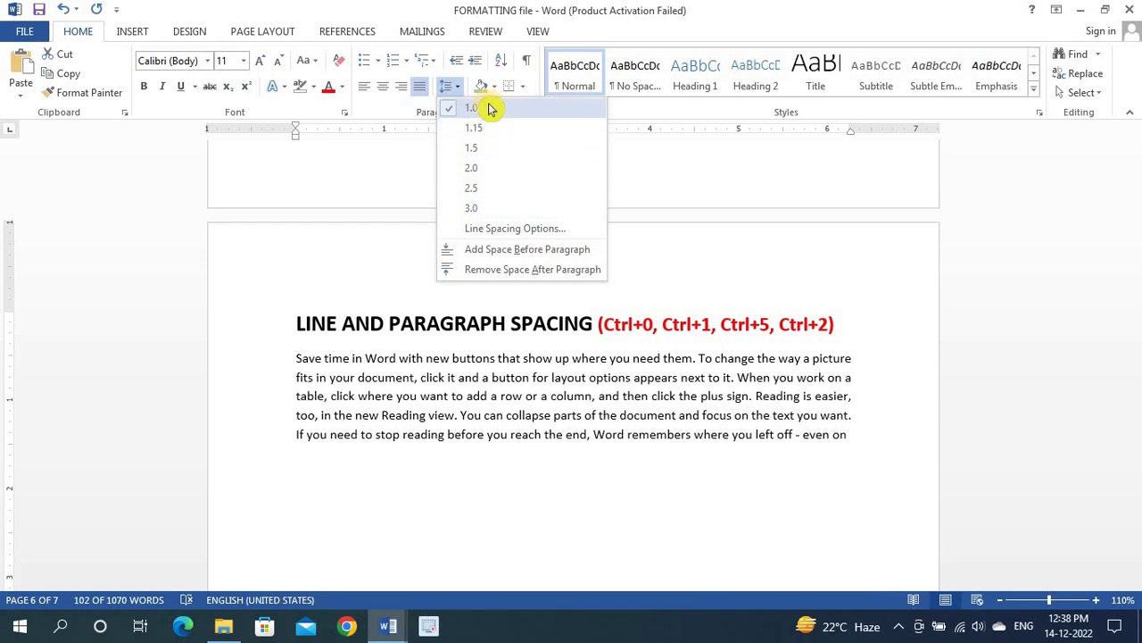
Step: Add space before the paragraph with Ctrl+0 and try 1.5, double and single spacing, ending at 1.5
key(Escape)
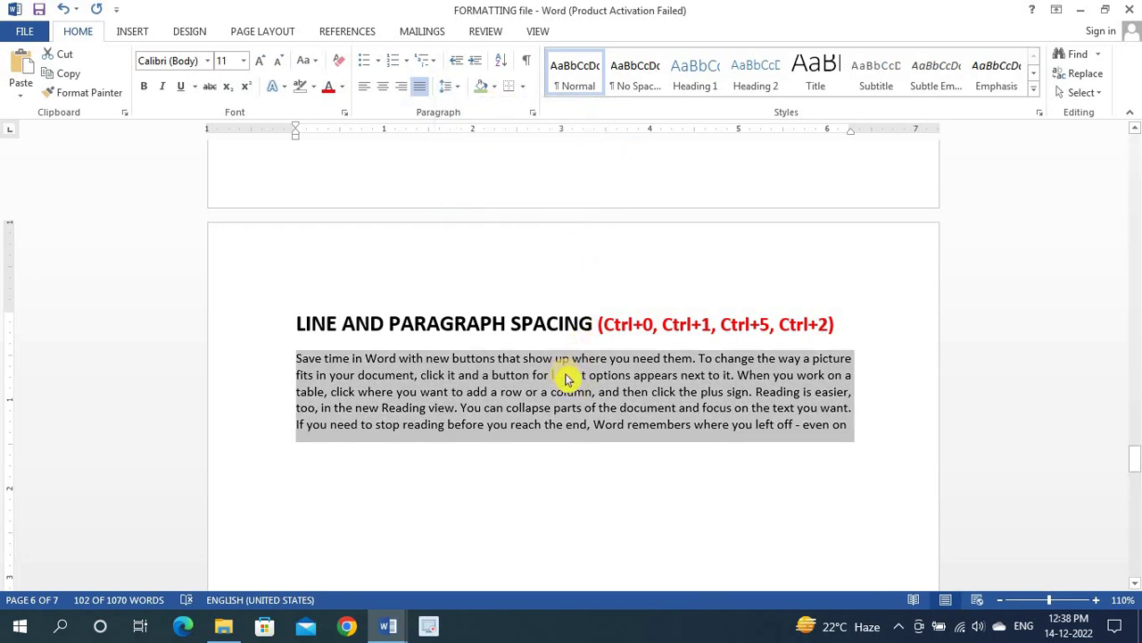
key(ctrl+0)
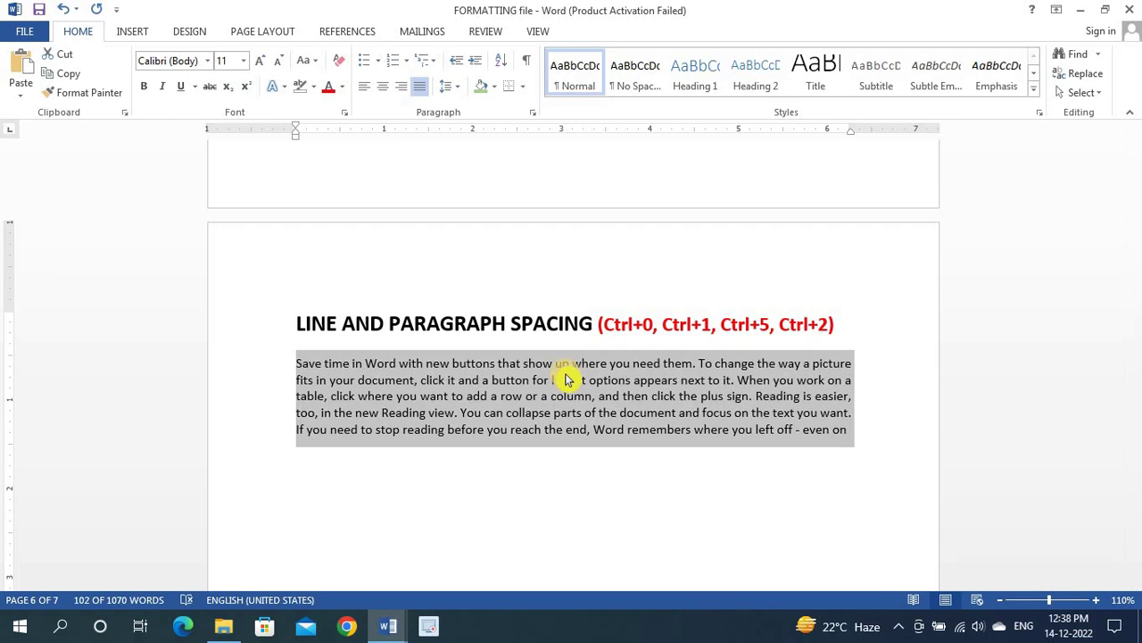
key(ctrl+5)
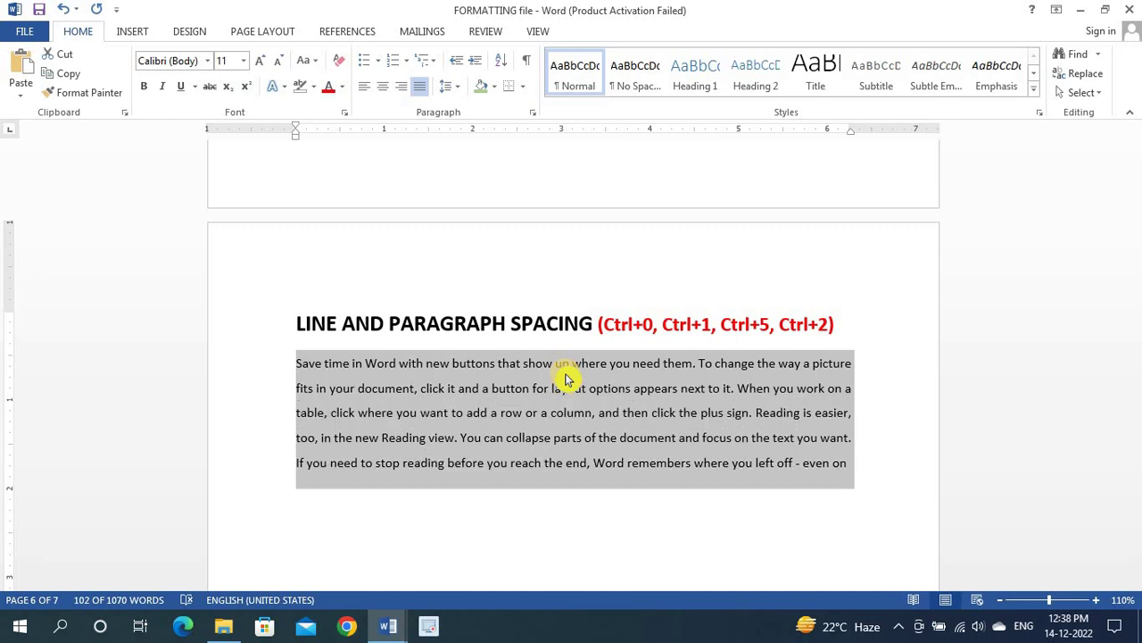
key(ctrl+2)
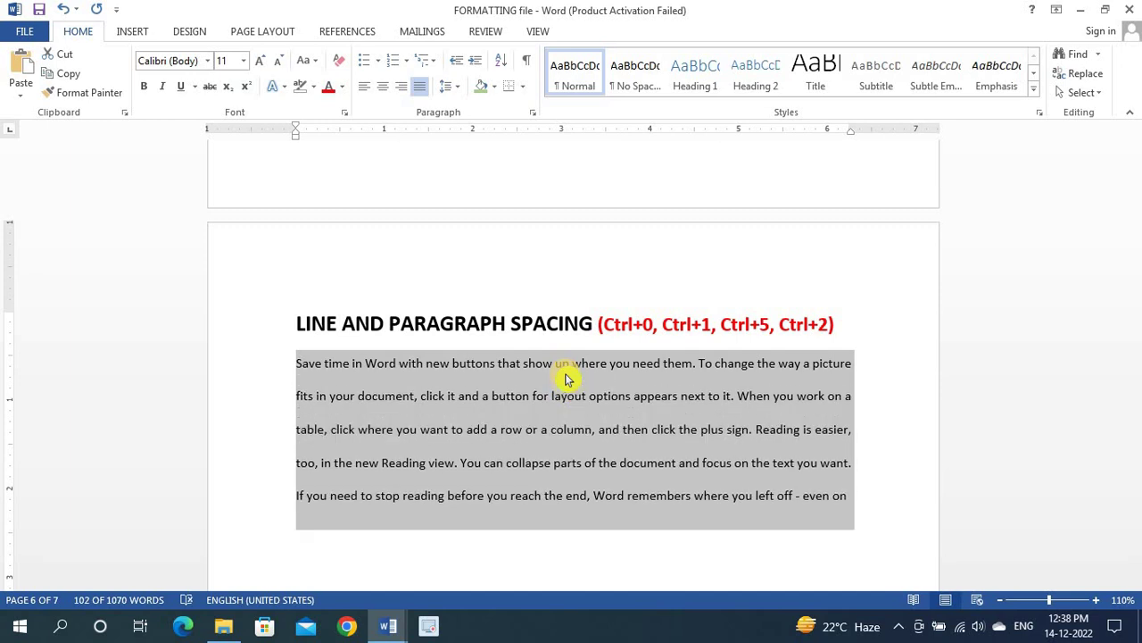
key(ctrl+1)
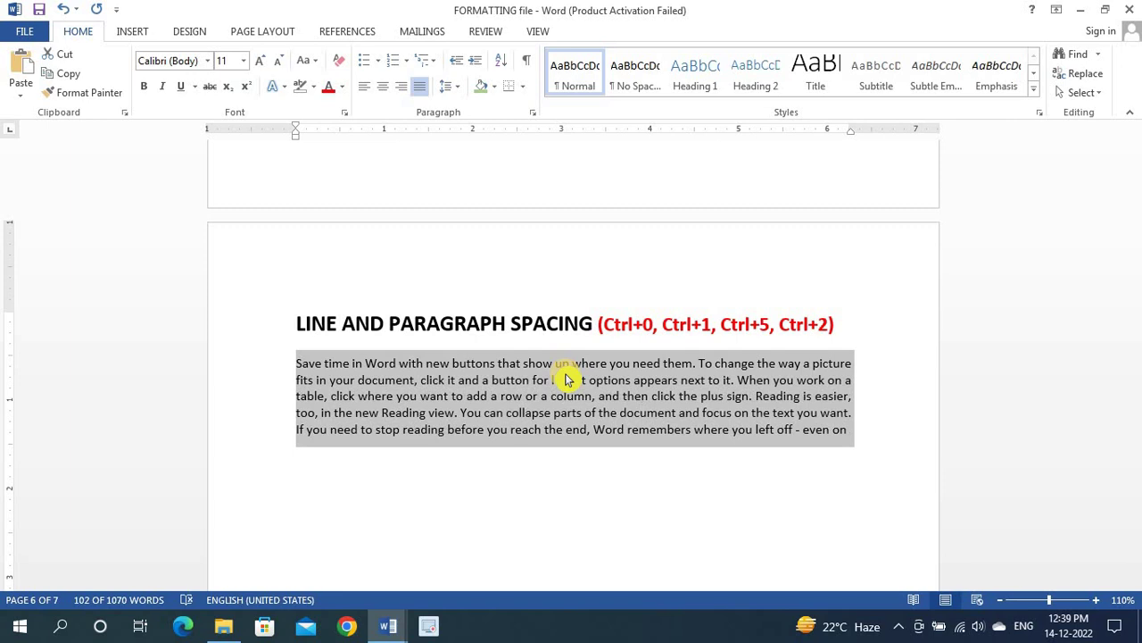
key(ctrl+2)
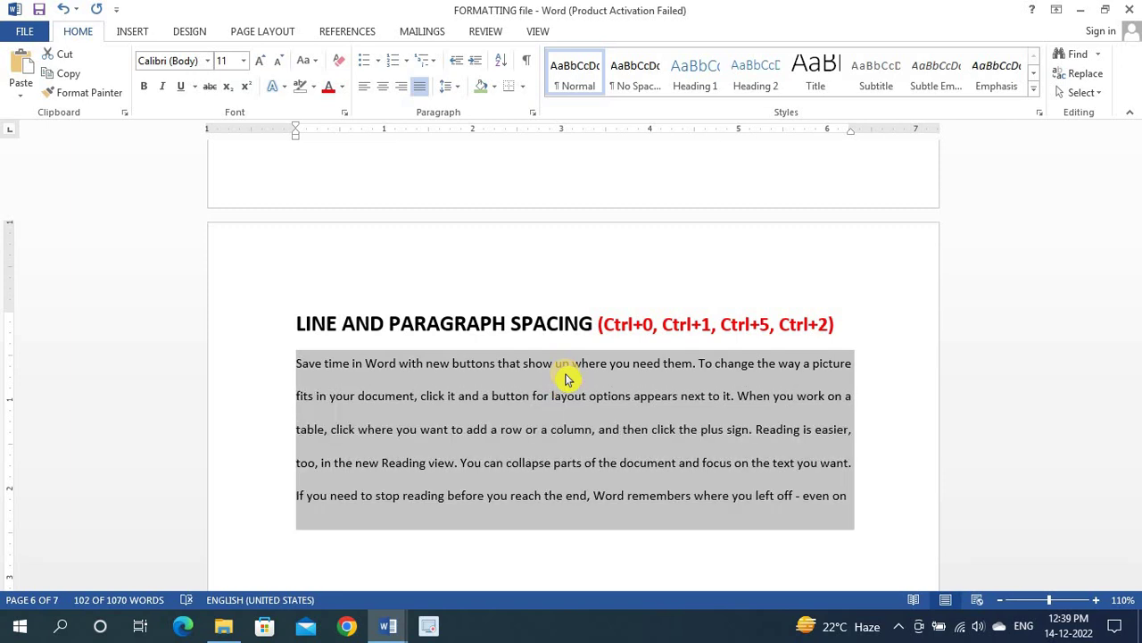
key(ctrl+5)
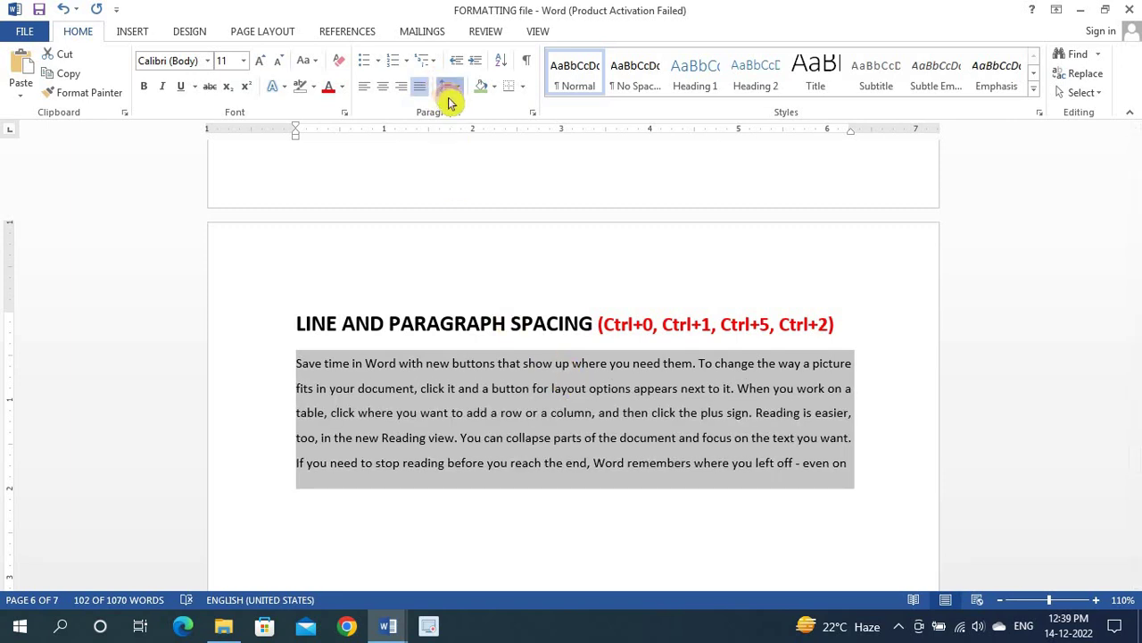
Step: Keep the paragraph at 1.5 line spacing and remove the space after it
click(448, 88)
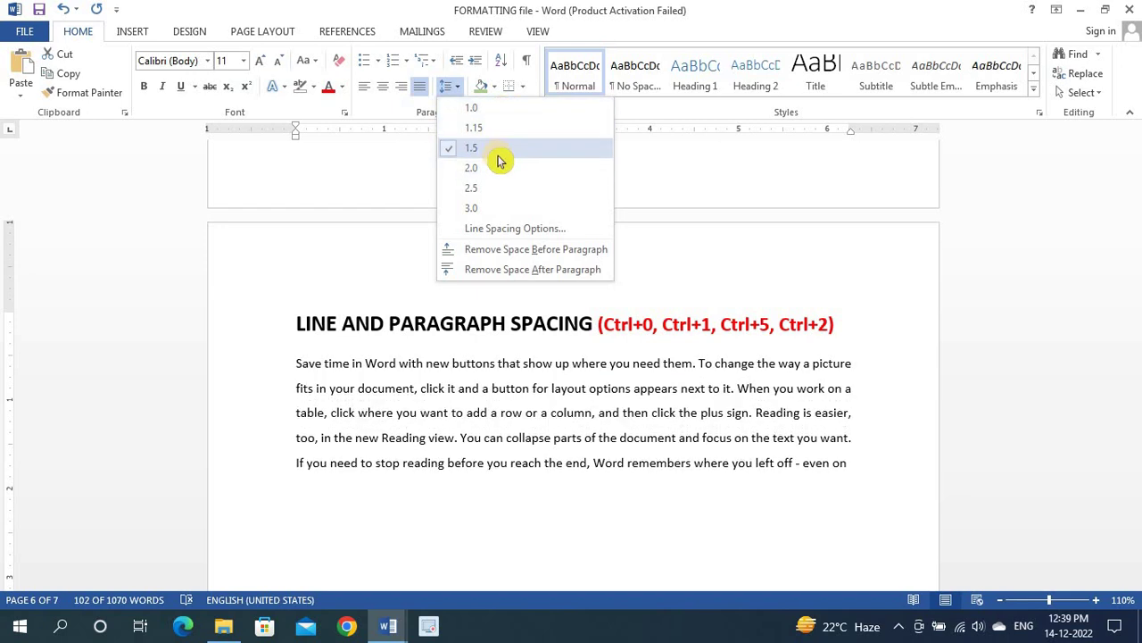
click(497, 154)
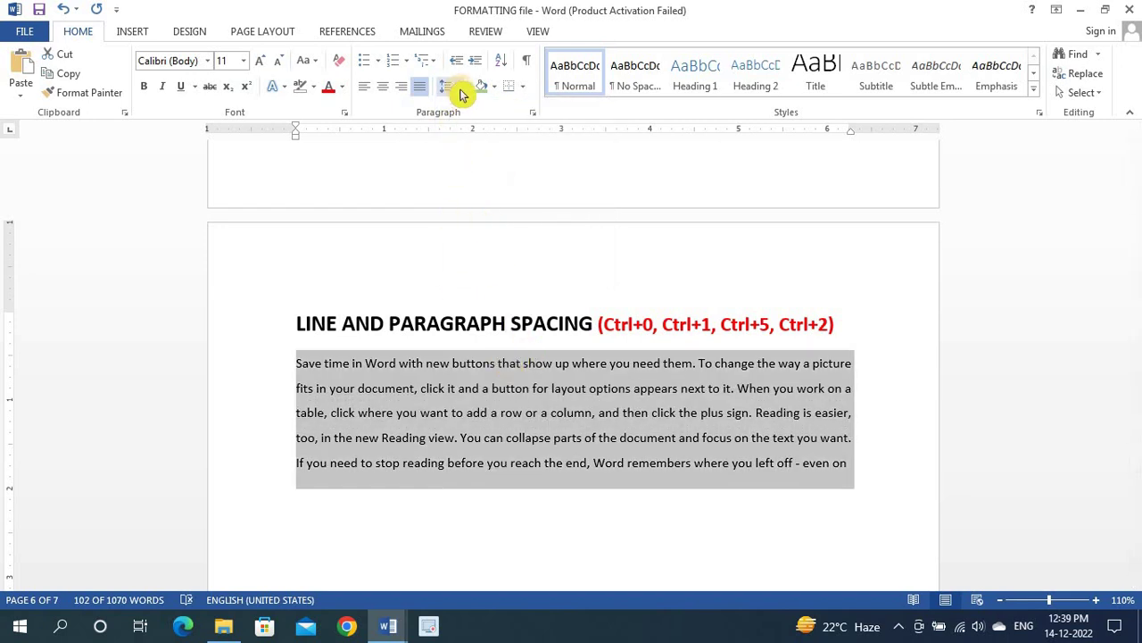
click(455, 88)
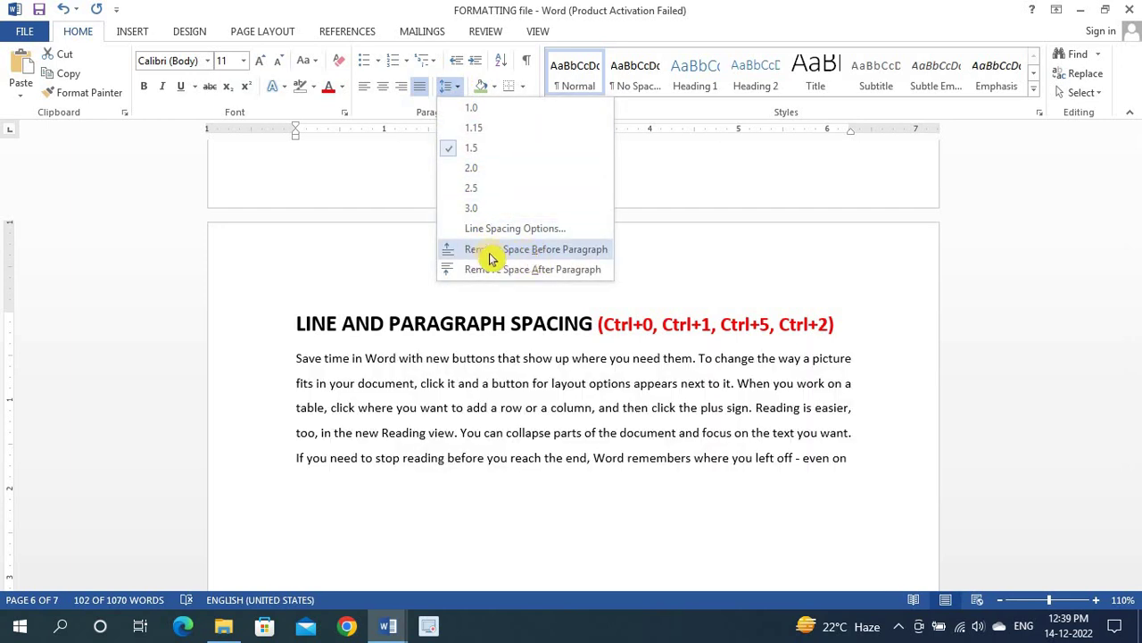
click(509, 268)
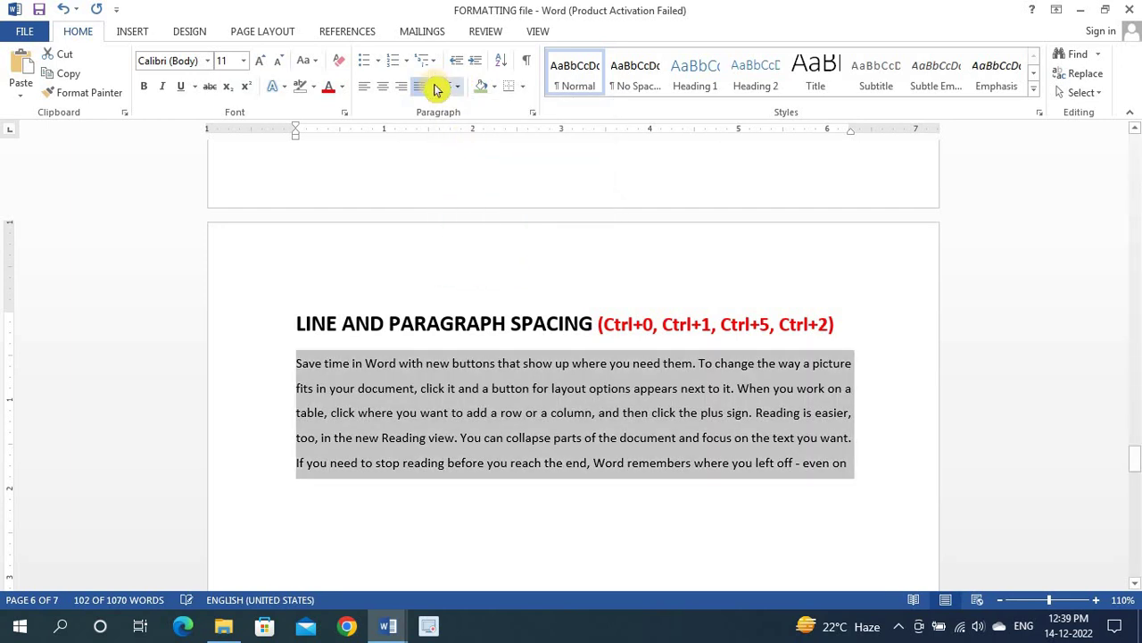
Step: Remove the space before the paragraph, toggling Ctrl+0 on and back off
click(450, 92)
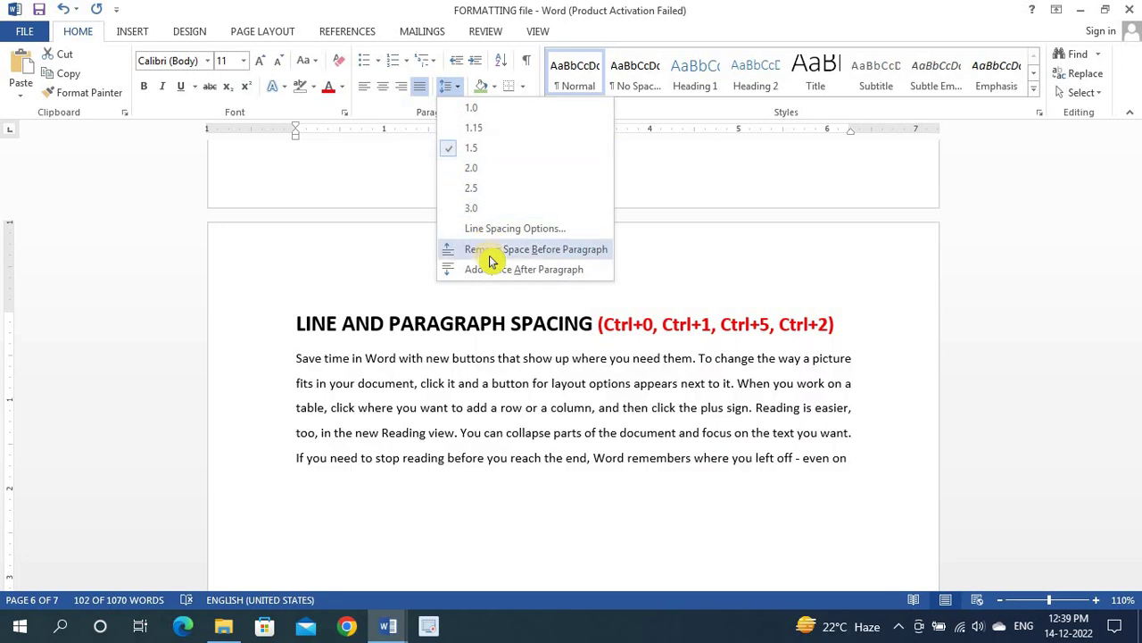
click(490, 253)
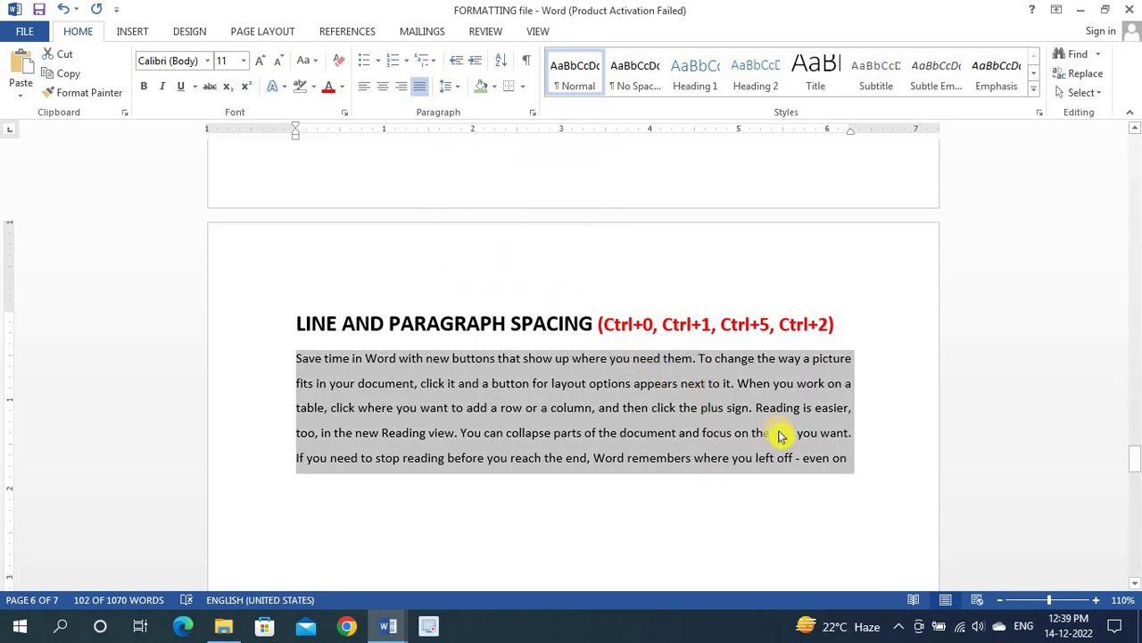
key(ctrl+0)
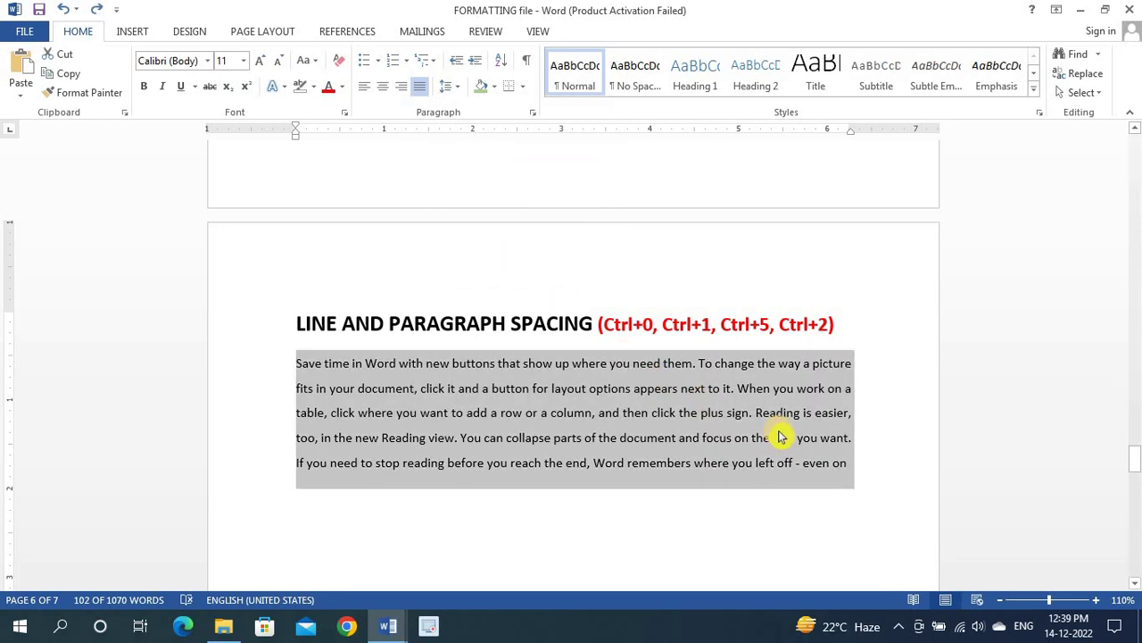
key(ctrl+0)
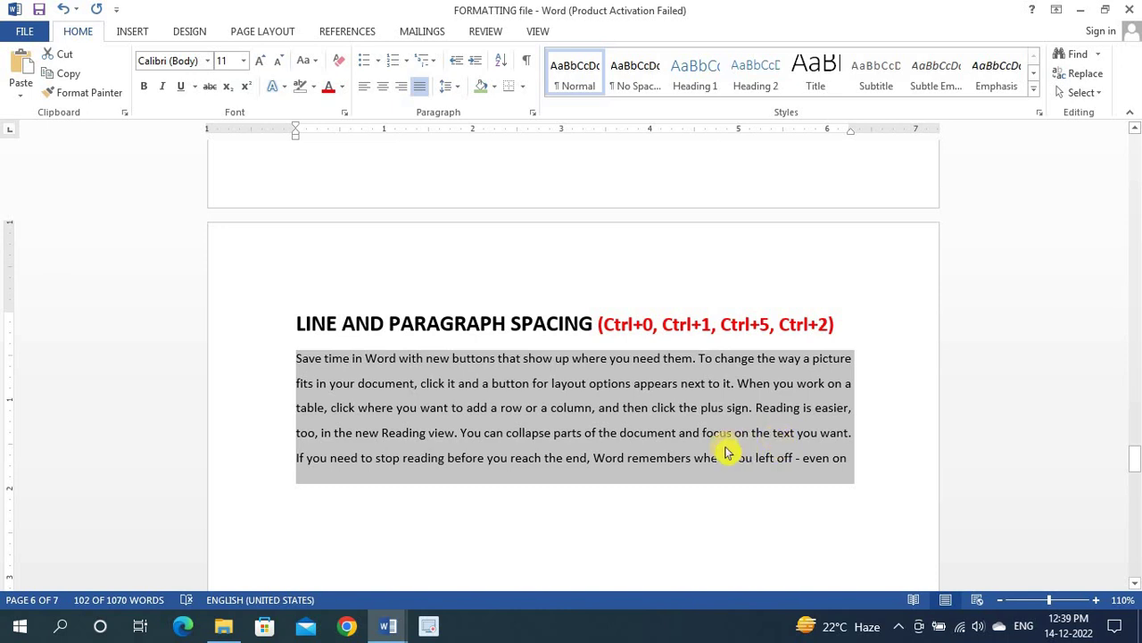
scroll(625, 446, down, 3)
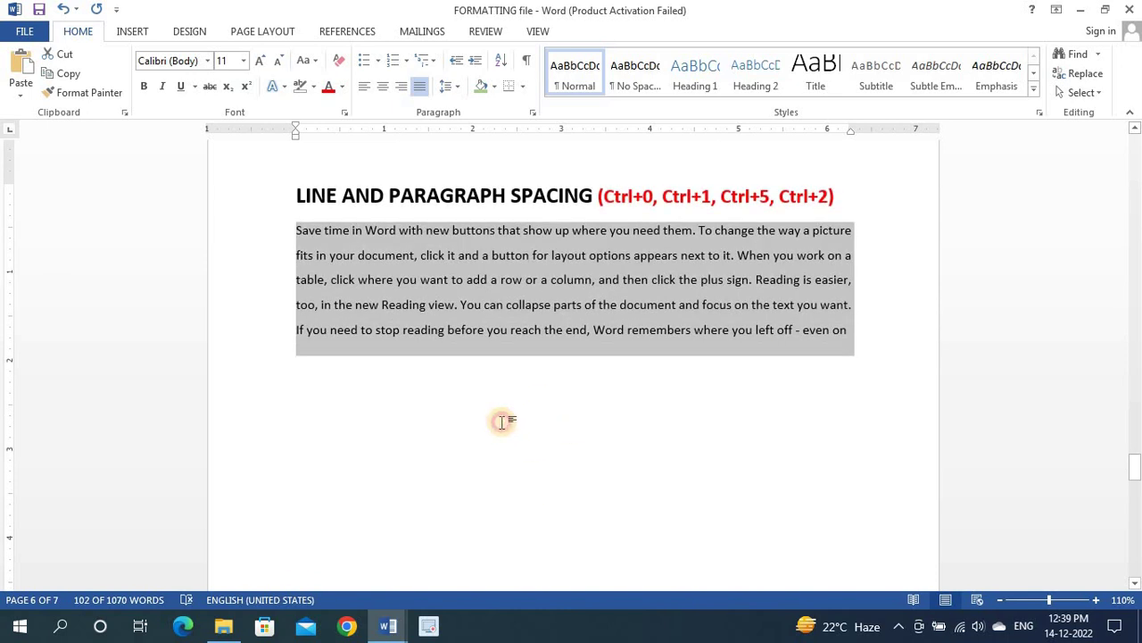
Step: Generate sample paragraphs with =rand() on the empty line below the sample paragraph
click(501, 421)
key(BackSpace)
text(=rand())
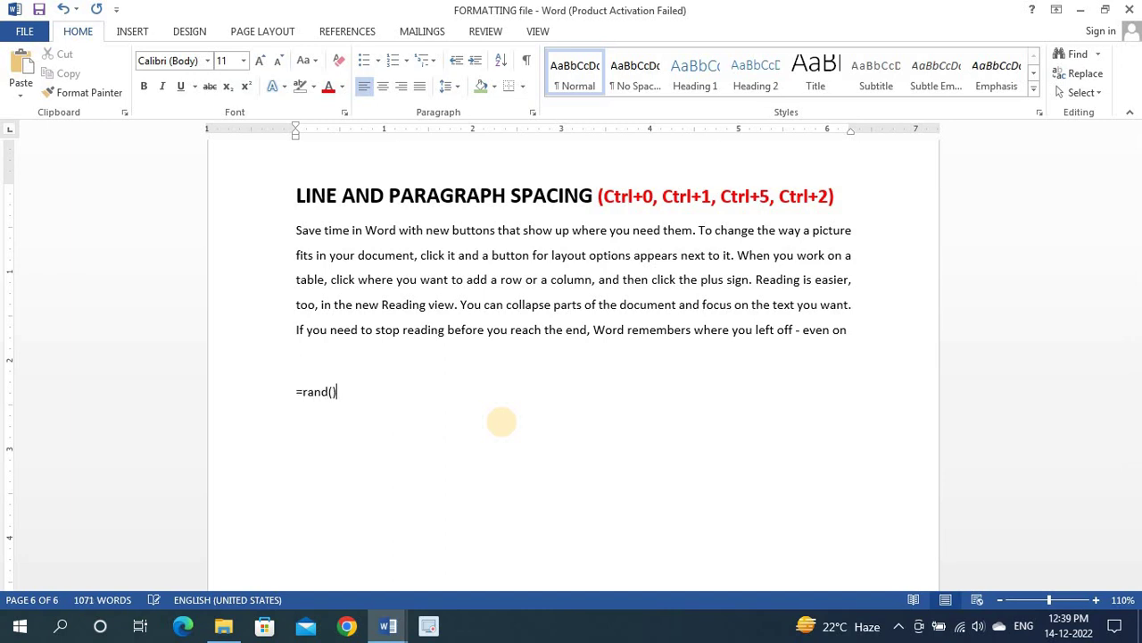
key(Return)
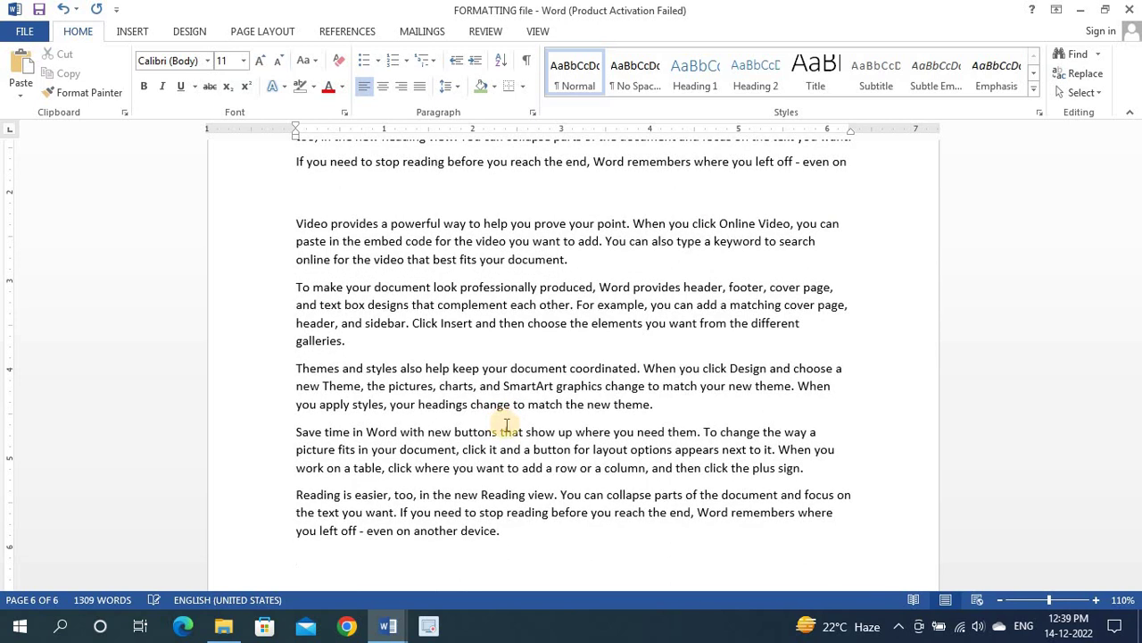
scroll(513, 432, up, 1)
scroll(512, 431, up, 2)
scroll(513, 432, down, 2)
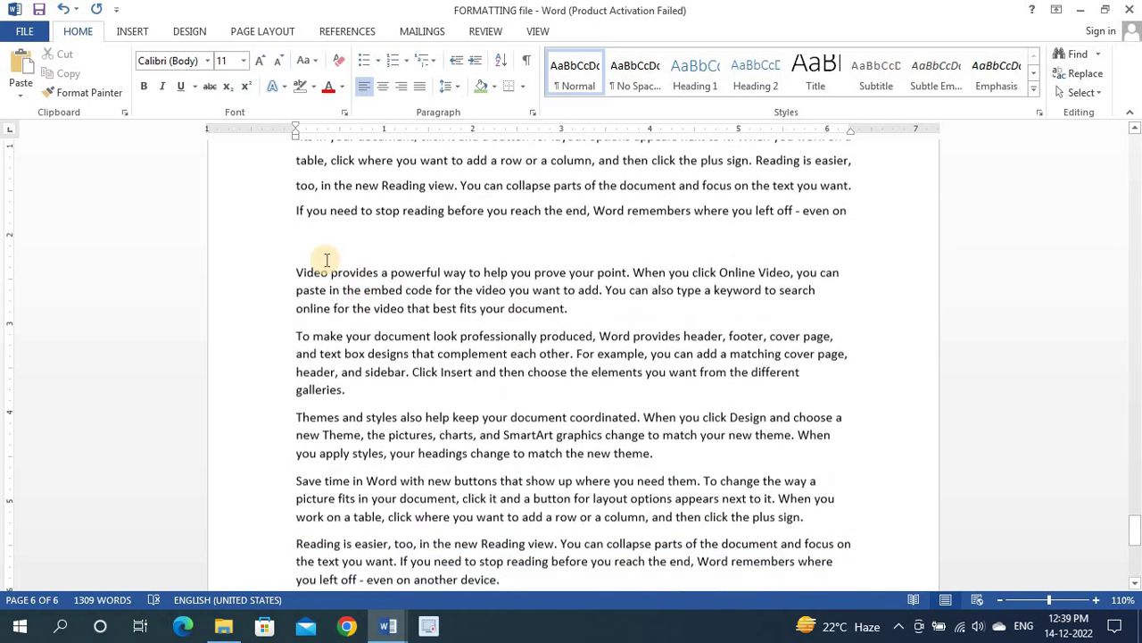
Step: Justify the new paragraphs and merge the following ones into the Video paragraph
mouse_move(295, 266)
mouse_down()
mouse_move(479, 540)
mouse_move(526, 567)
mouse_up()
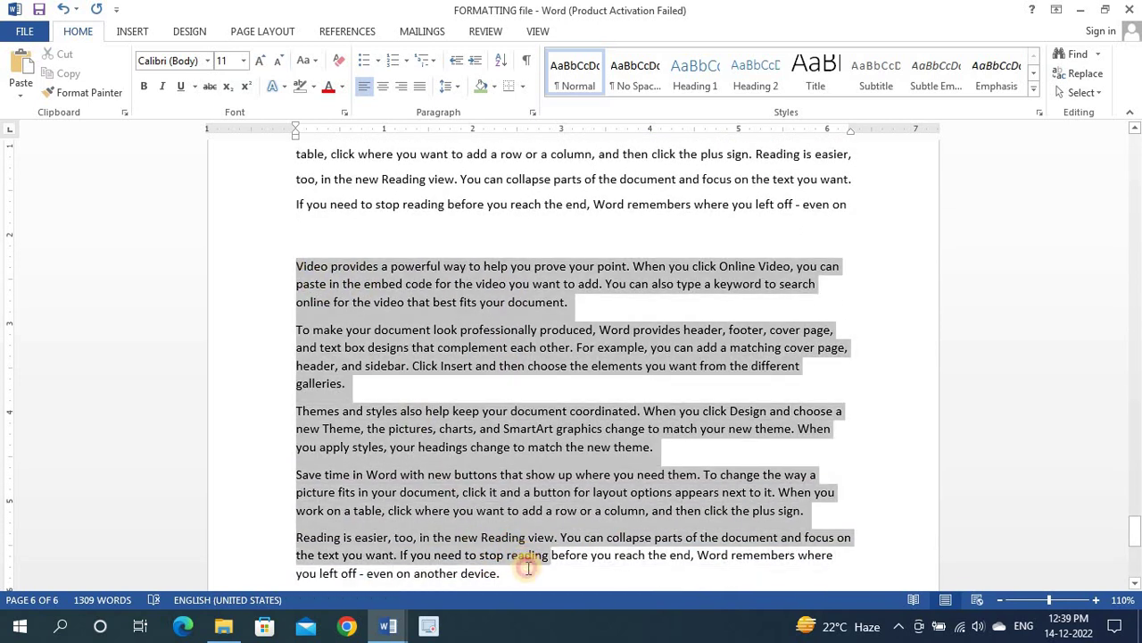
key(ctrl+j)
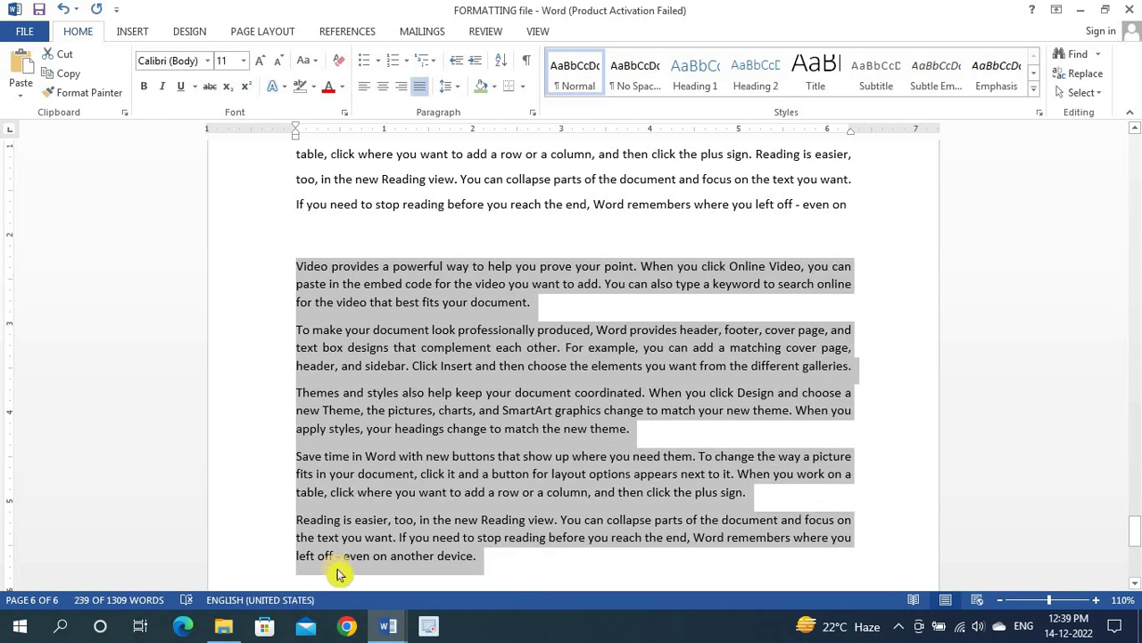
click(447, 428)
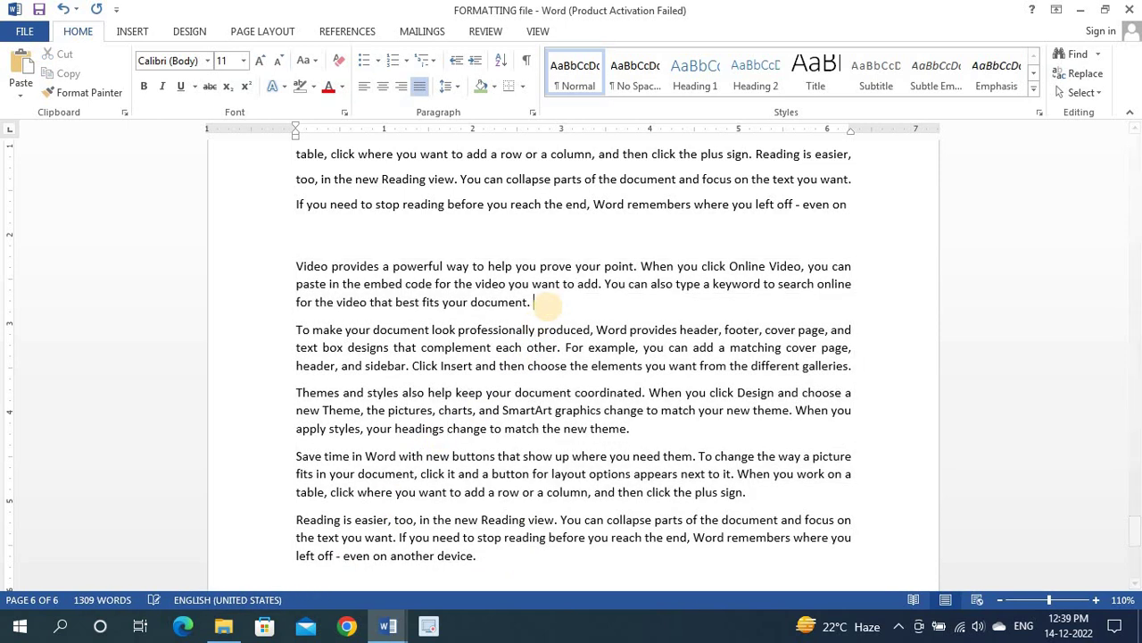
key(Delete)
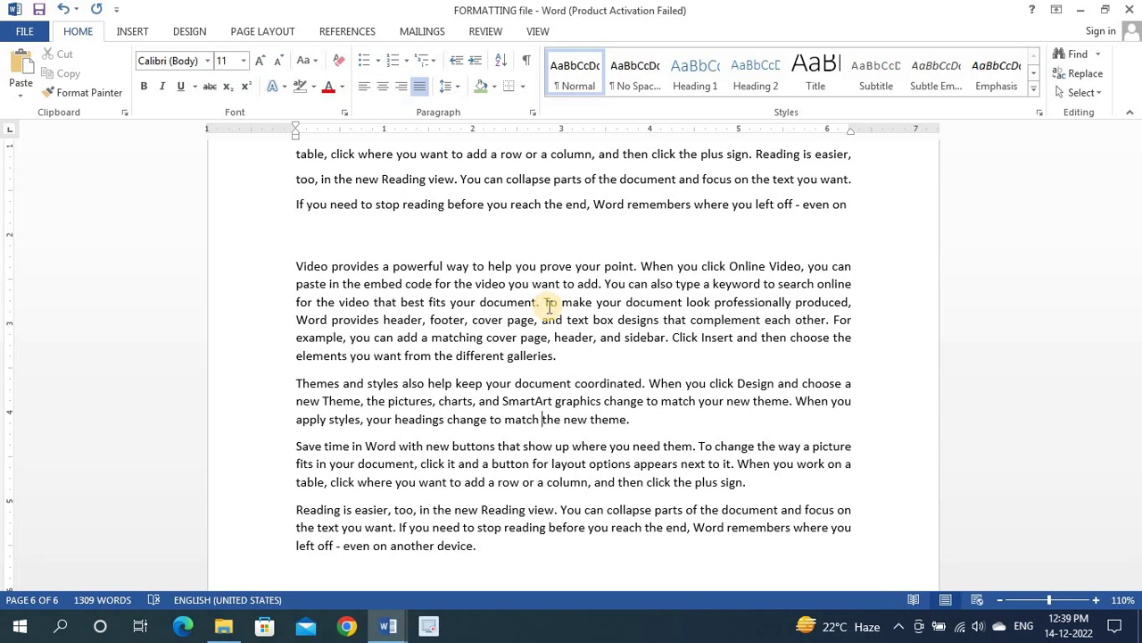
key(Delete)
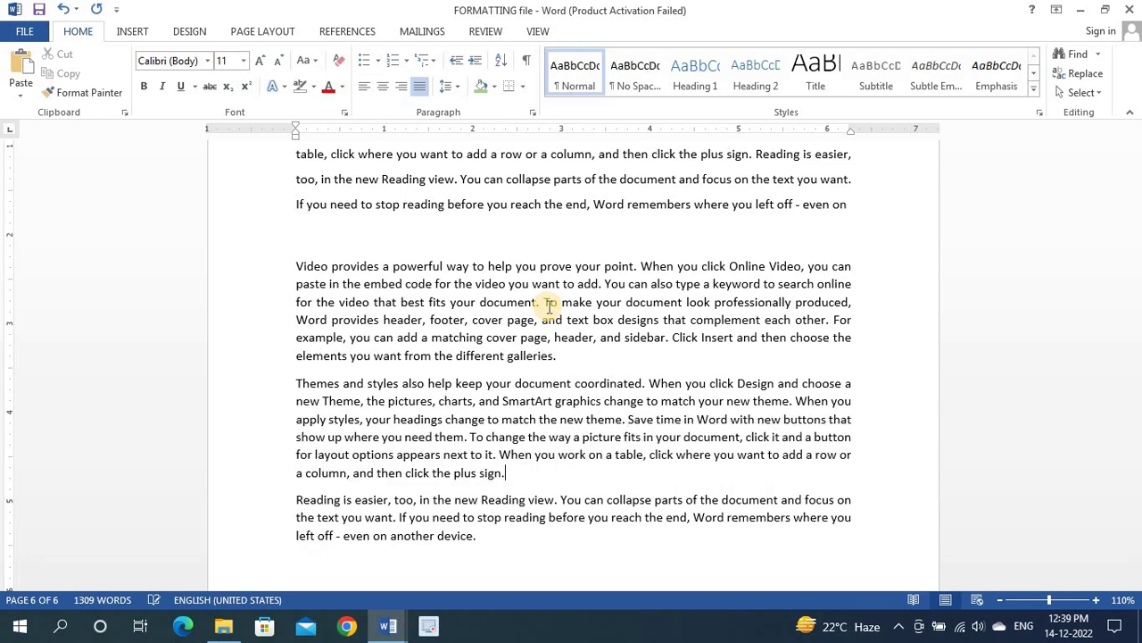
Step: Select the three body paragraphs and add space before each with Add Space Before Paragraph
scroll(471, 307, down, 2)
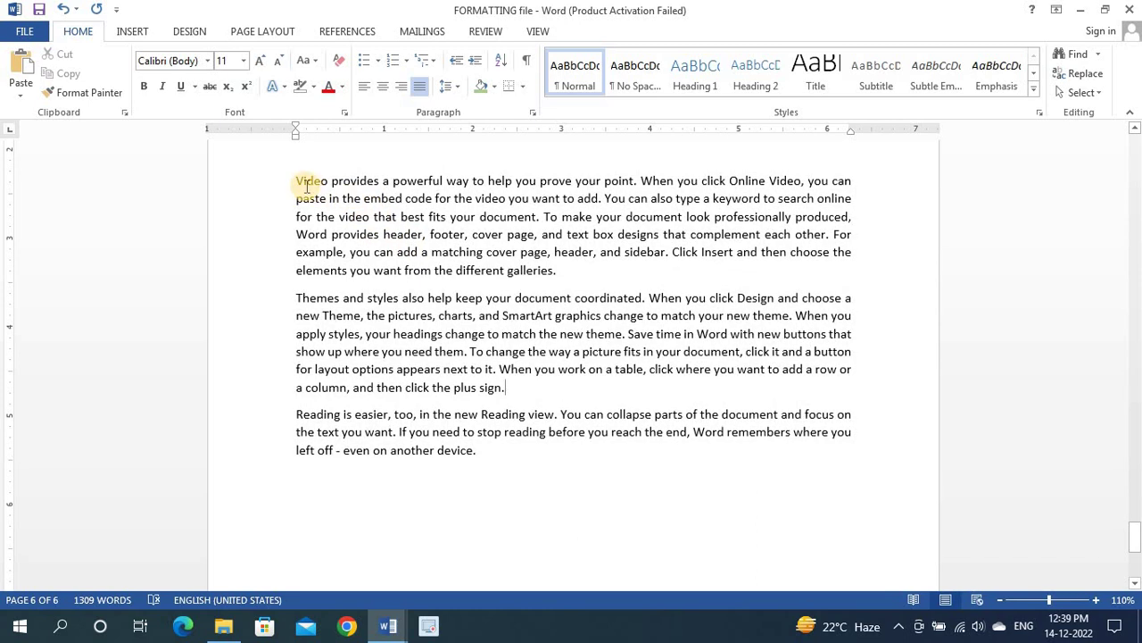
drag(294, 181, 514, 457)
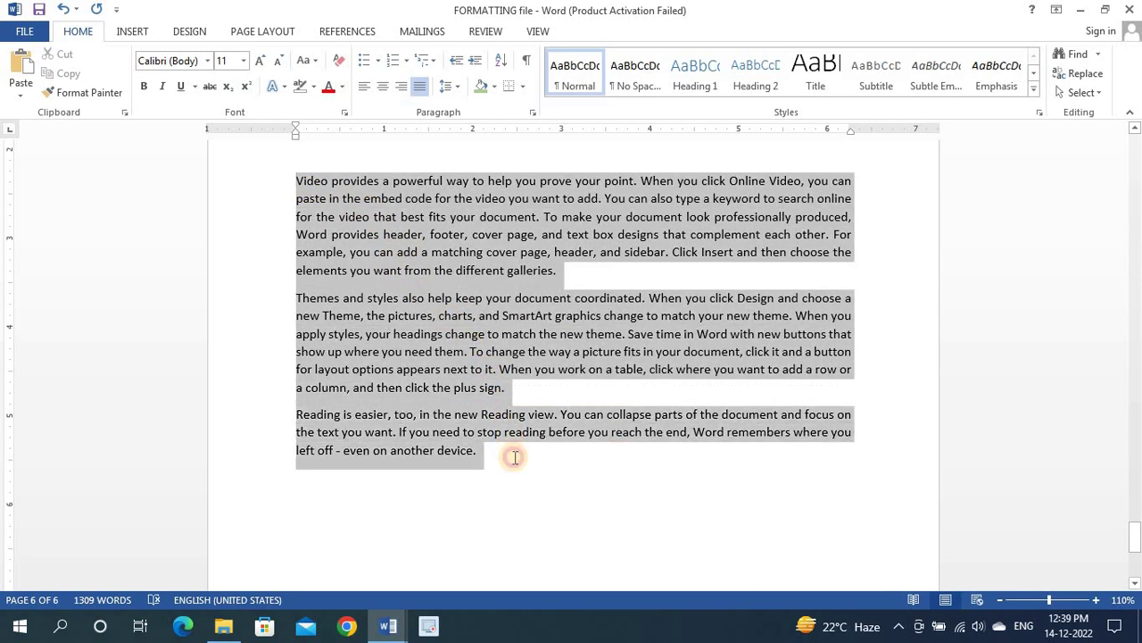
click(449, 86)
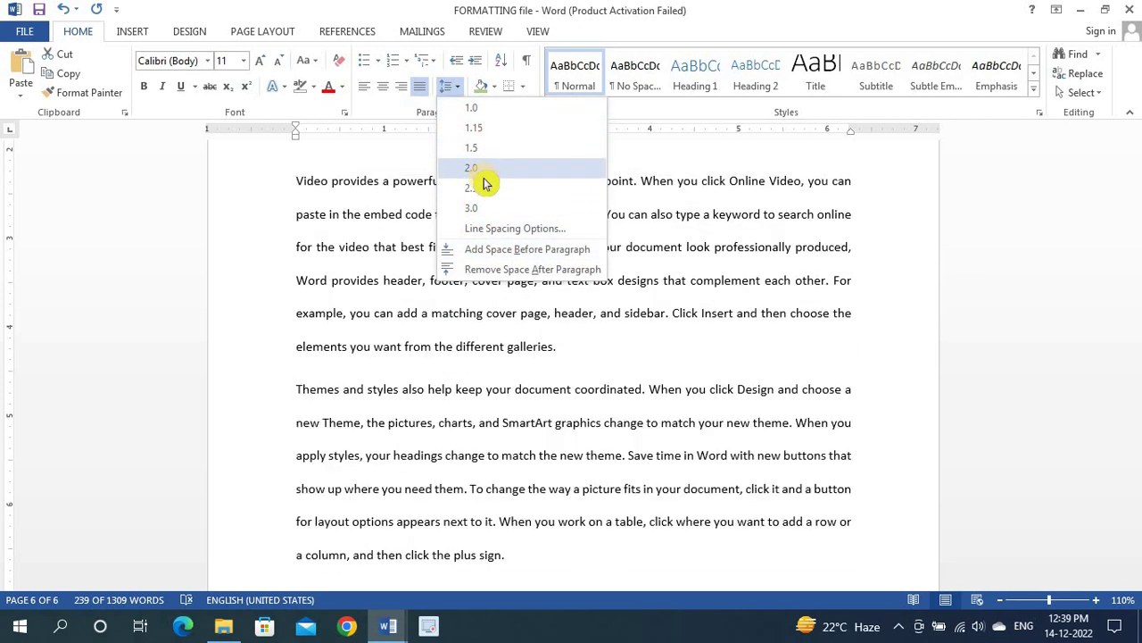
click(504, 250)
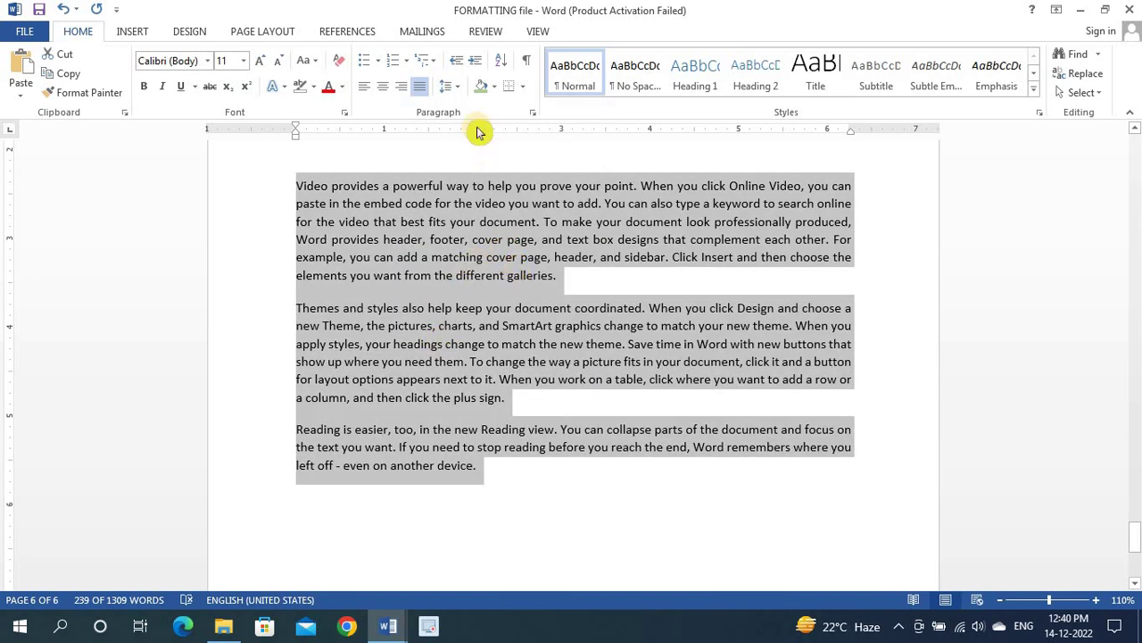
click(454, 89)
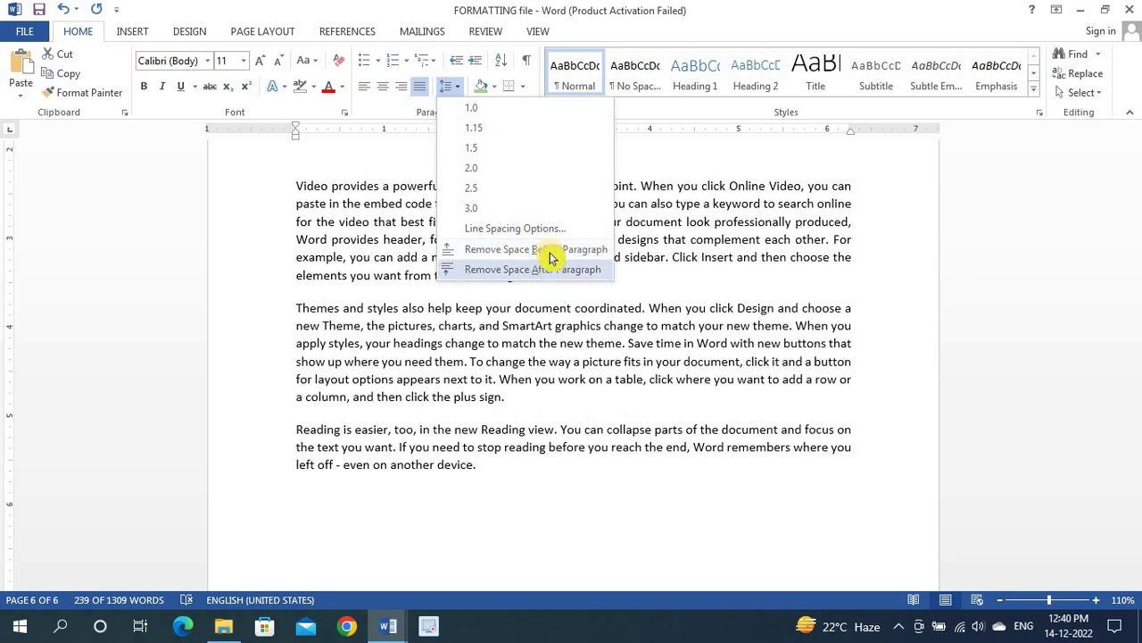
click(549, 250)
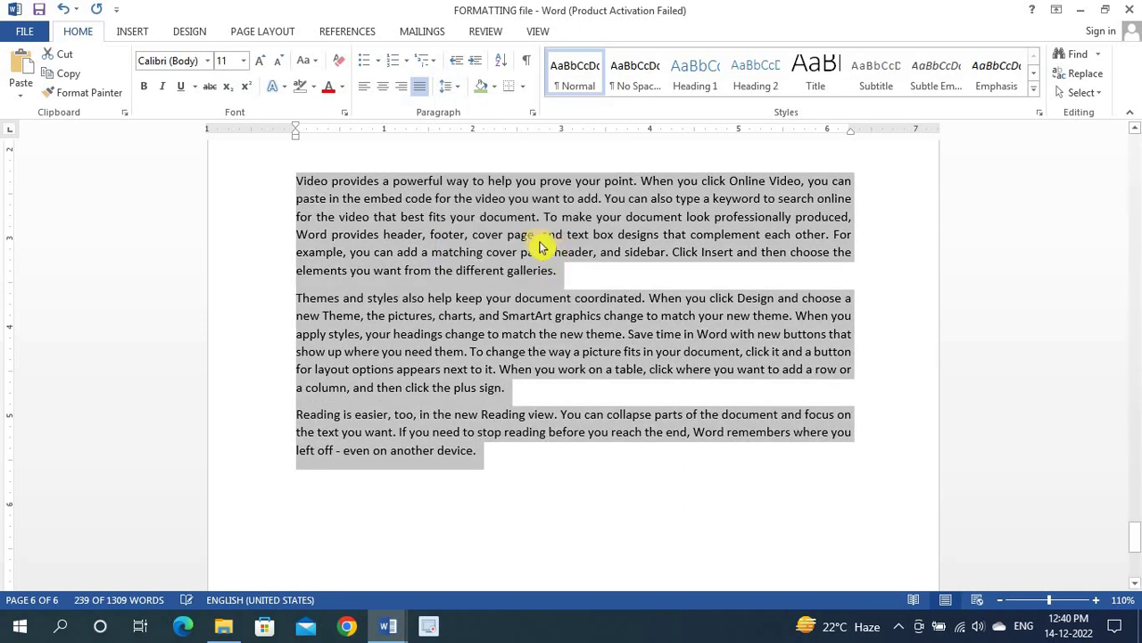
click(448, 85)
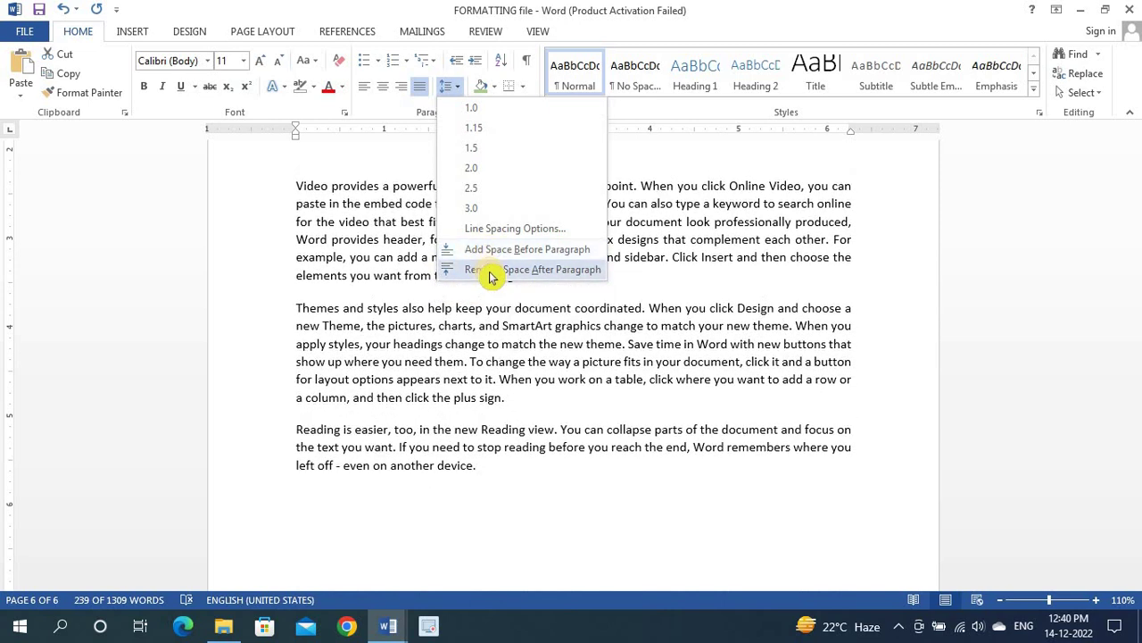
click(487, 269)
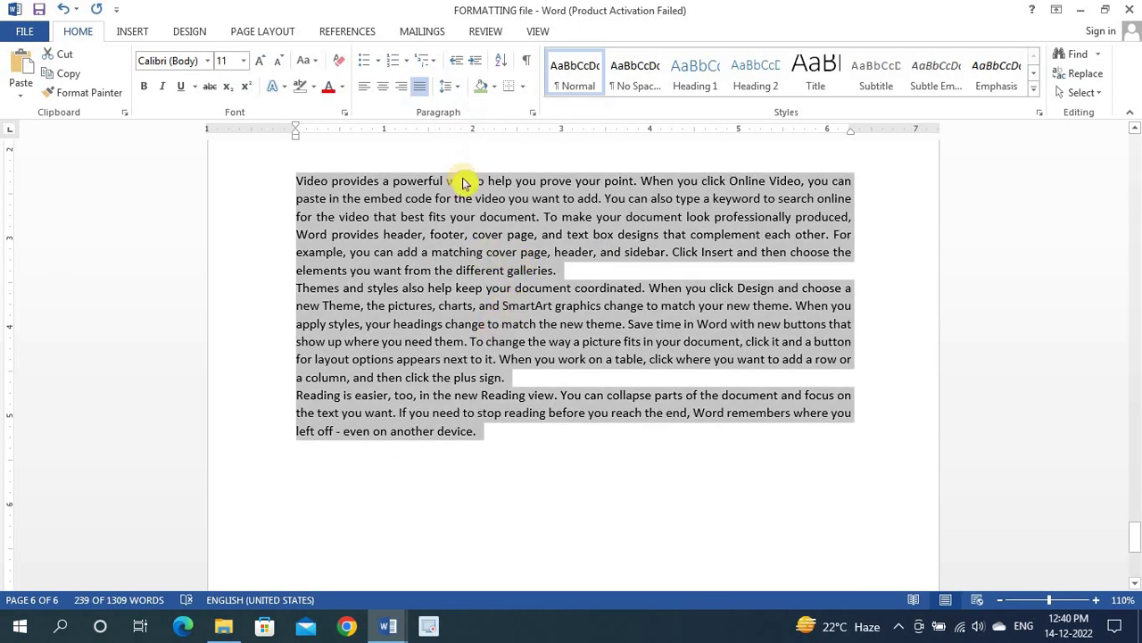
click(455, 86)
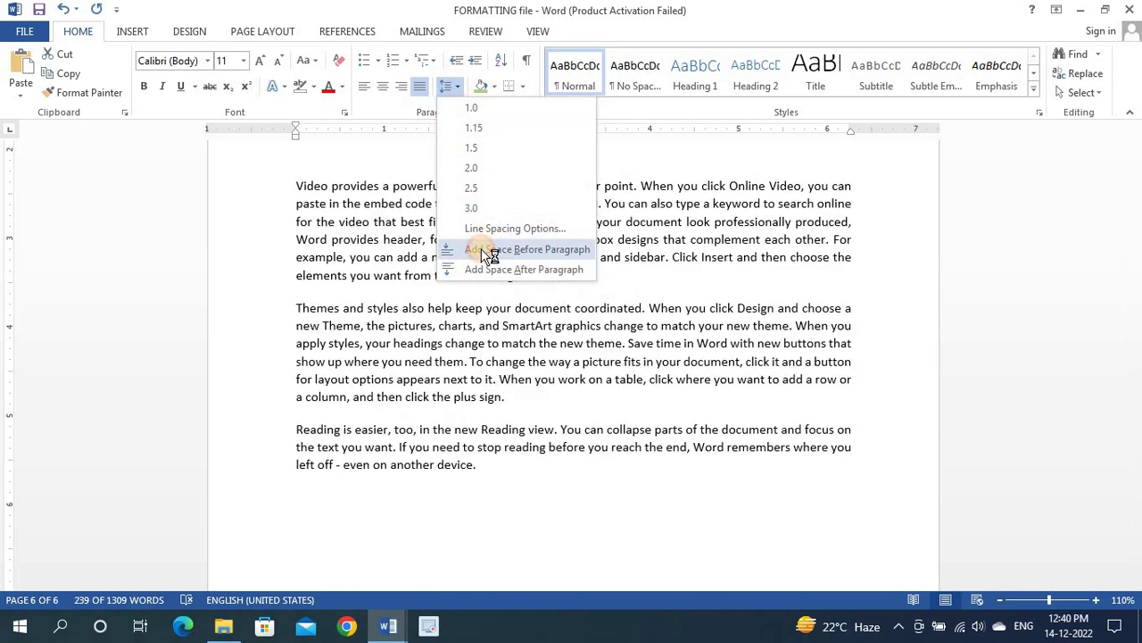
click(487, 253)
click(460, 86)
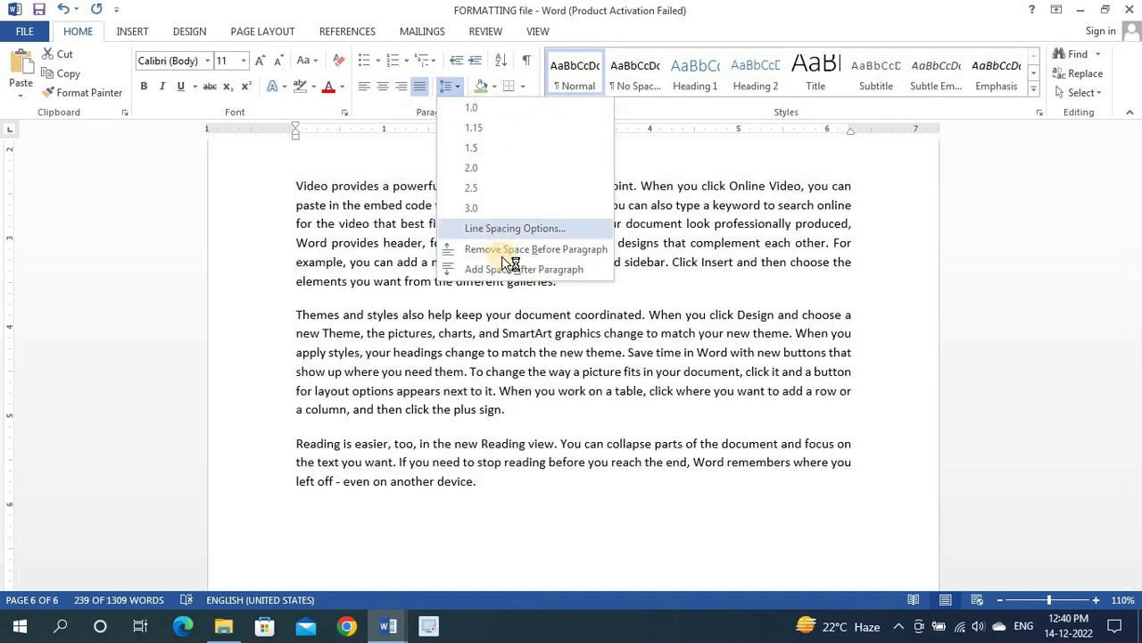
click(500, 265)
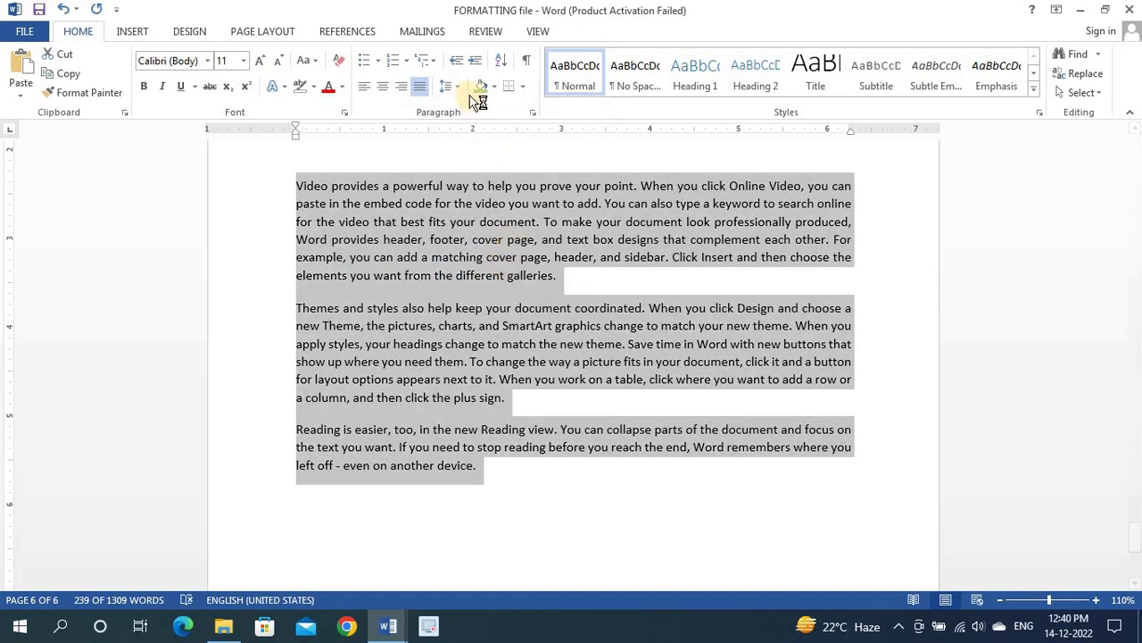
click(457, 87)
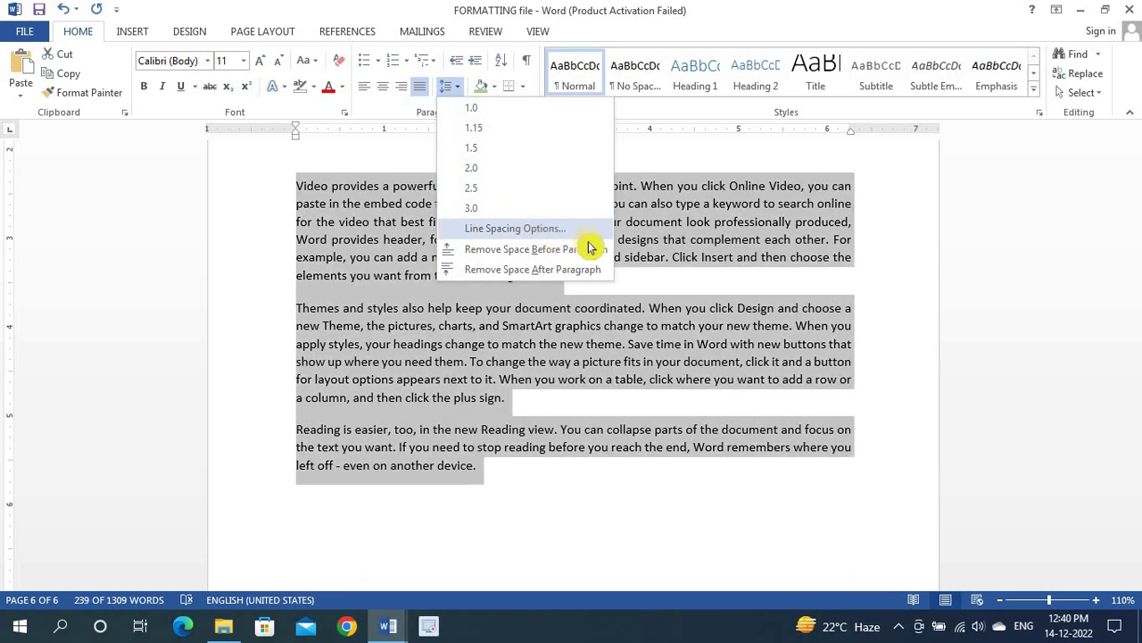
Step: In Line Spacing Options, set the paragraphs' multiple line spacing to 3, then lower it to 2
click(566, 229)
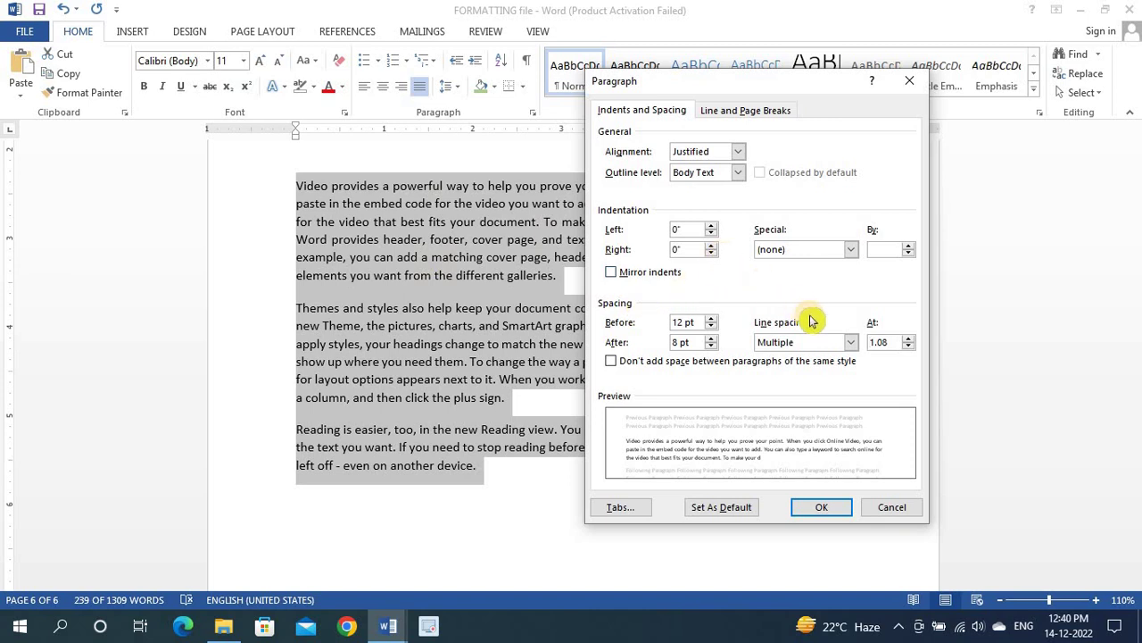
click(882, 342)
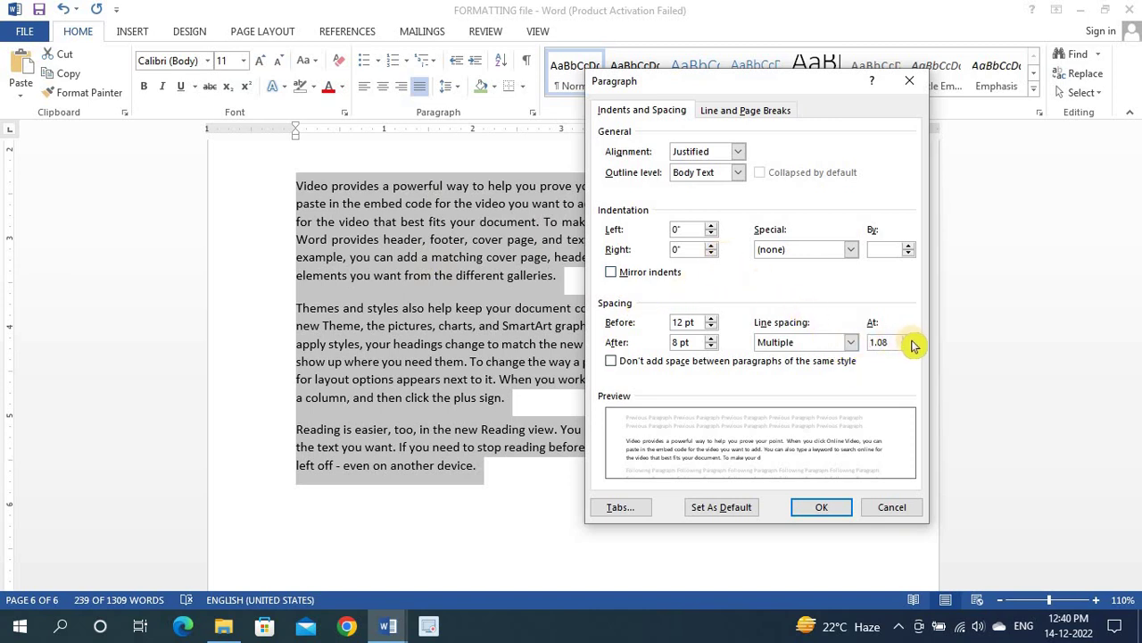
key(Delete)
key(Delete)
key(Delete)
text(3)
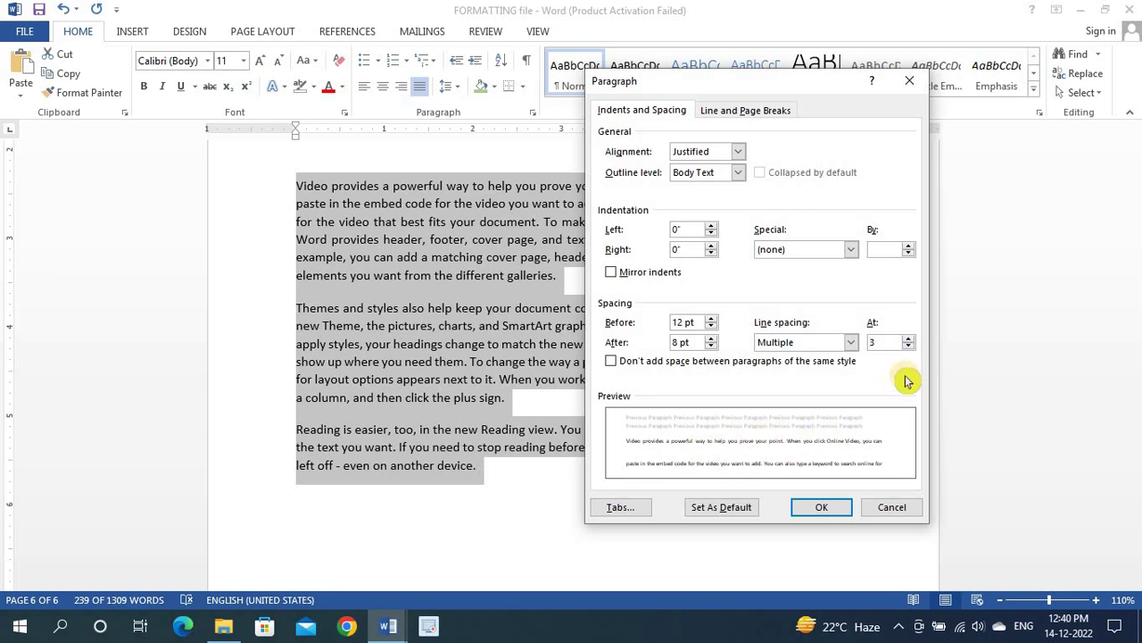
click(909, 347)
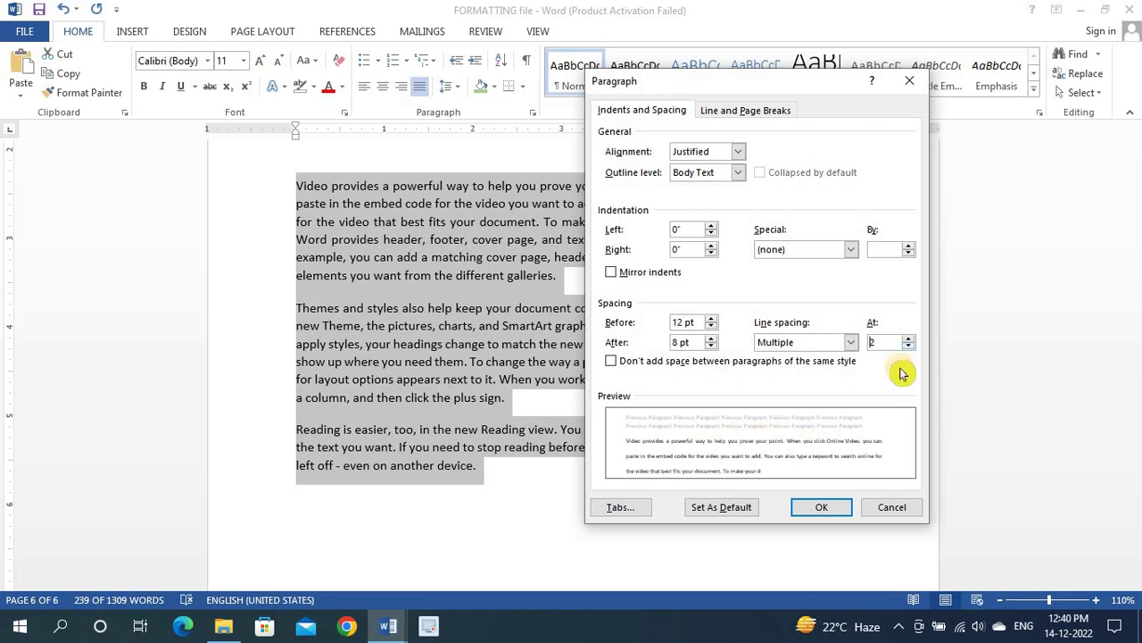
click(810, 507)
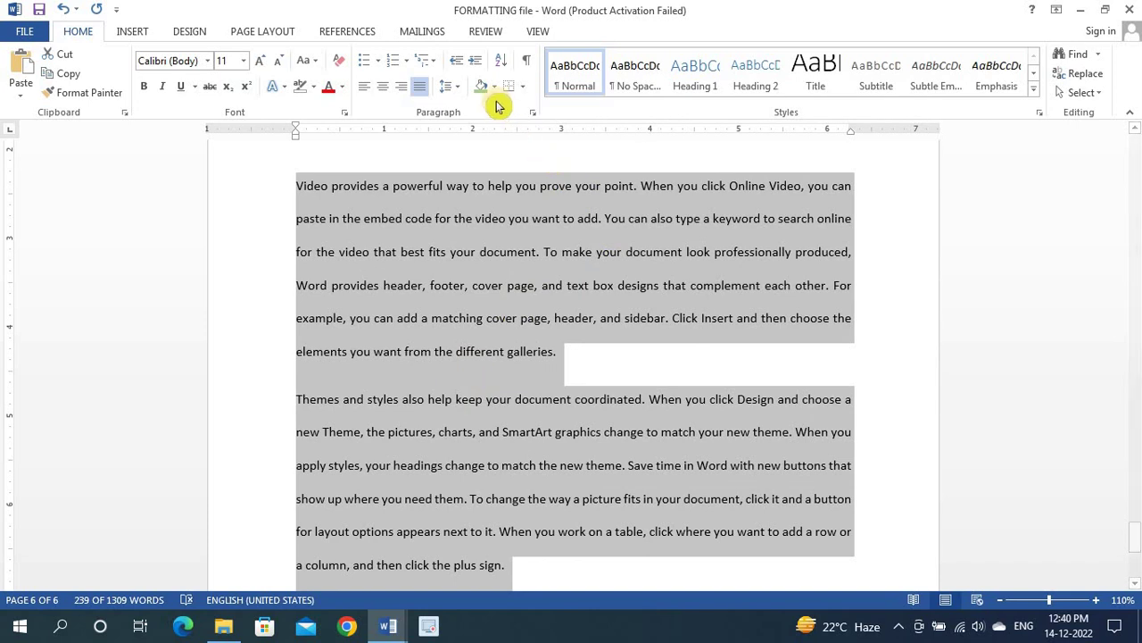
Step: Change the paragraphs' line spacing to Single, keeping 12 pt before and 8 pt after
click(452, 87)
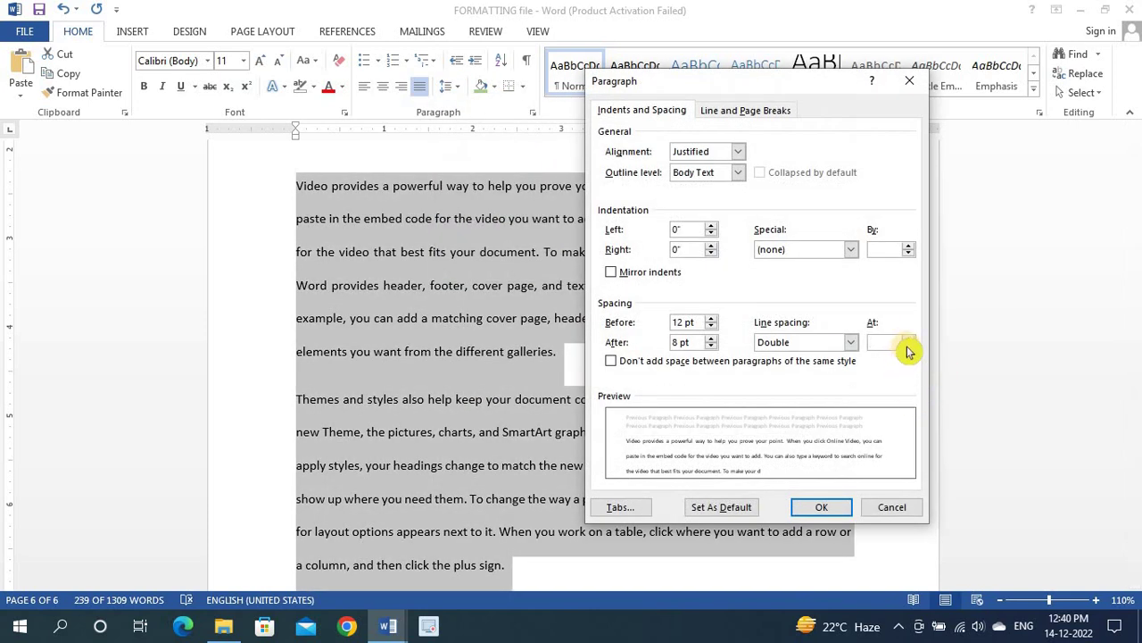
click(908, 347)
click(778, 345)
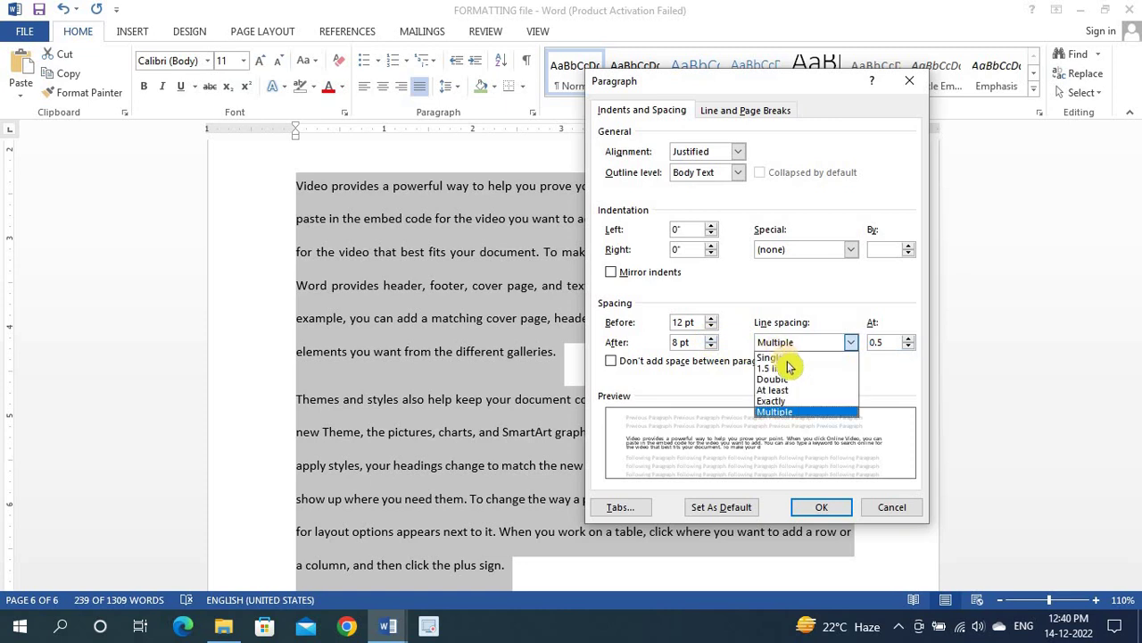
click(784, 358)
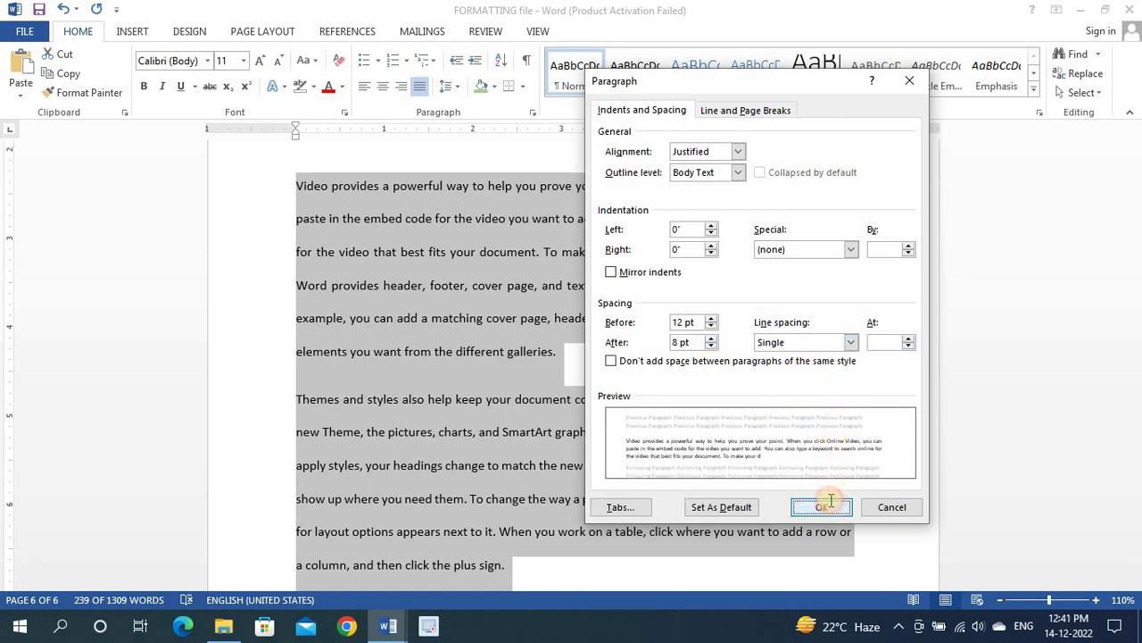
click(830, 502)
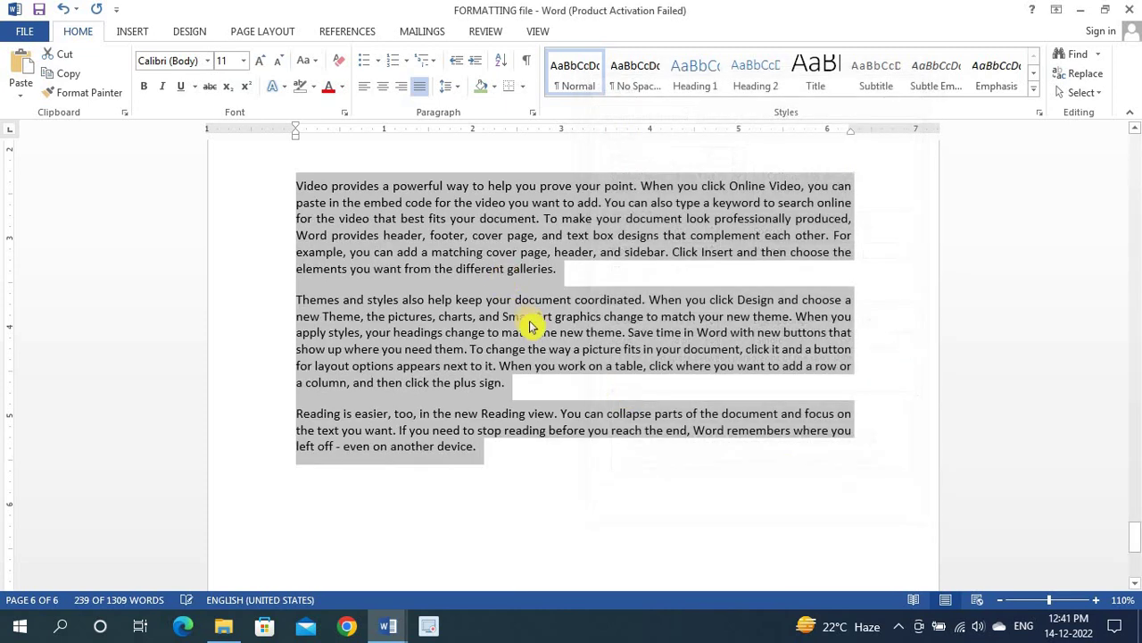
click(452, 87)
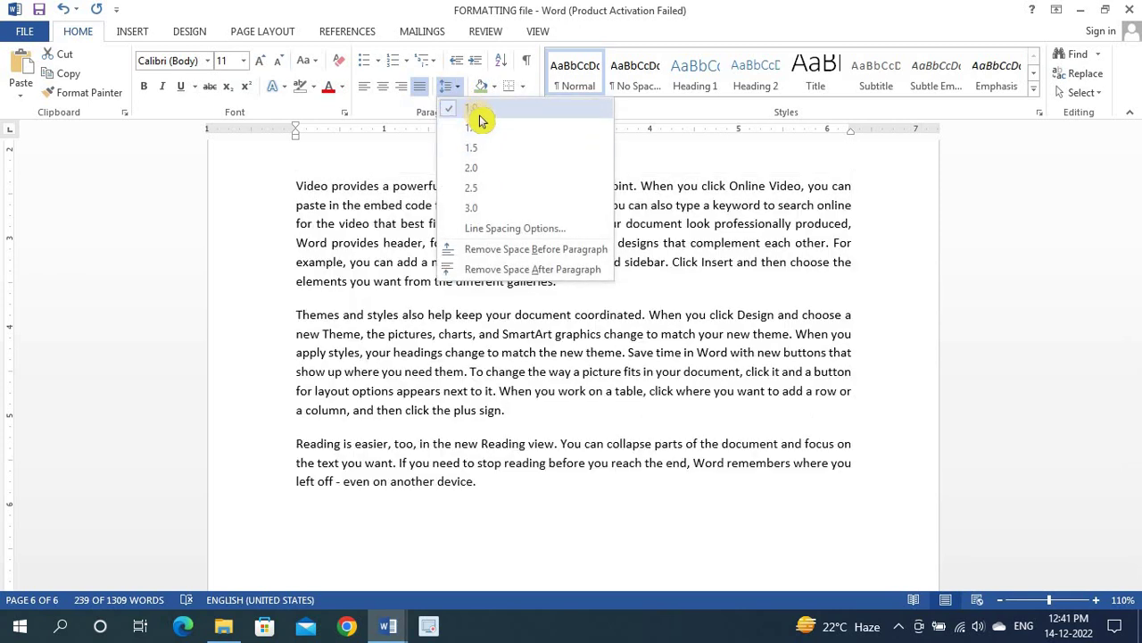
click(514, 229)
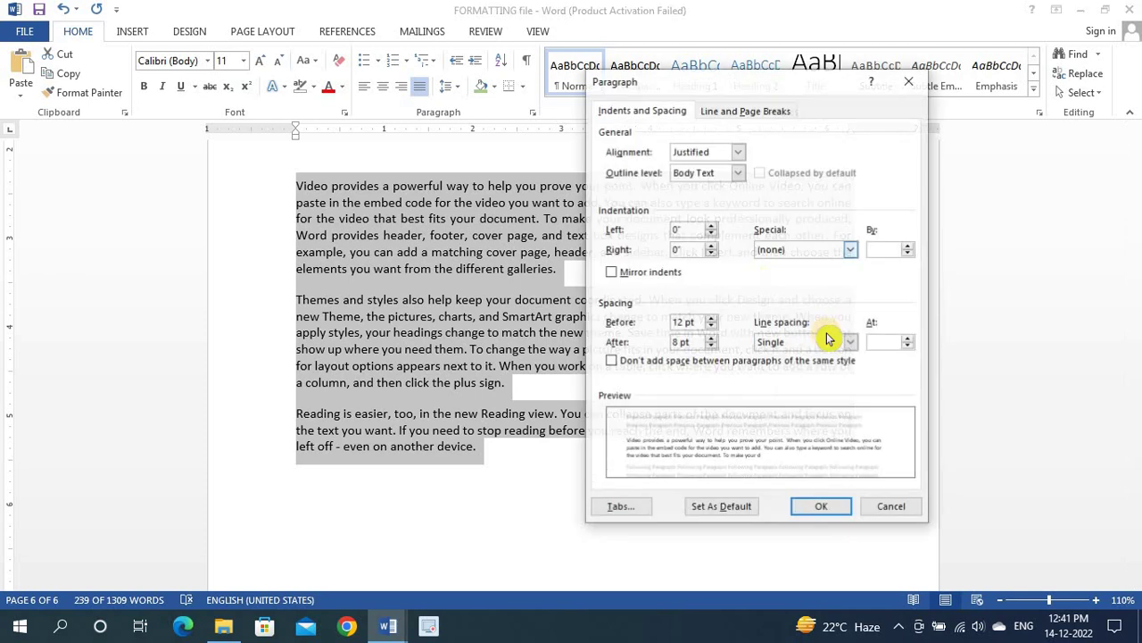
click(905, 346)
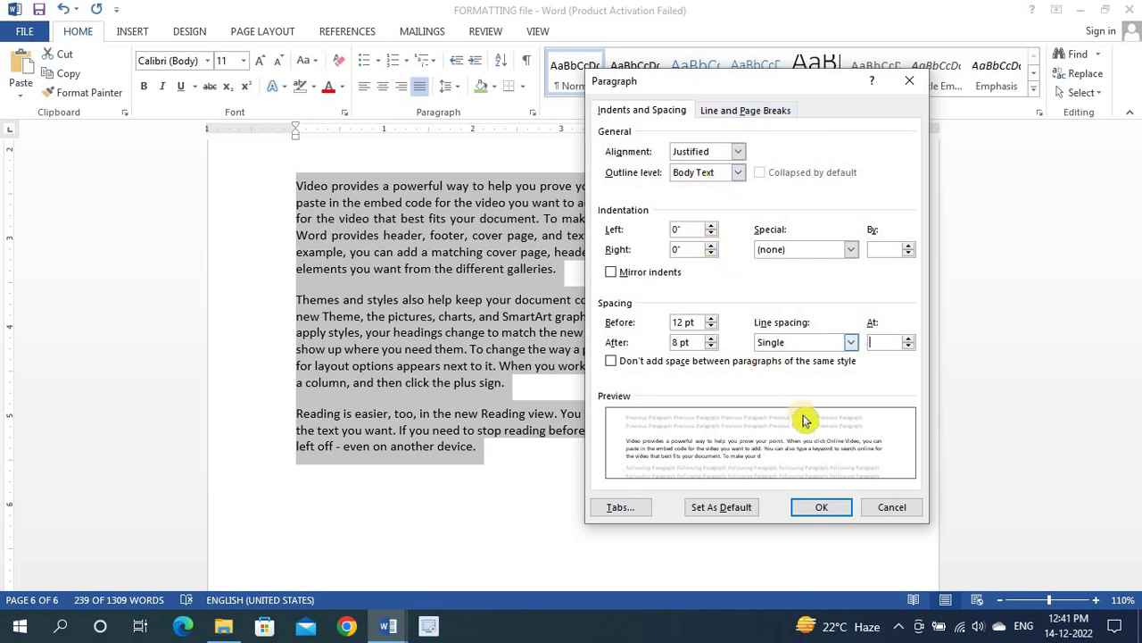
click(822, 507)
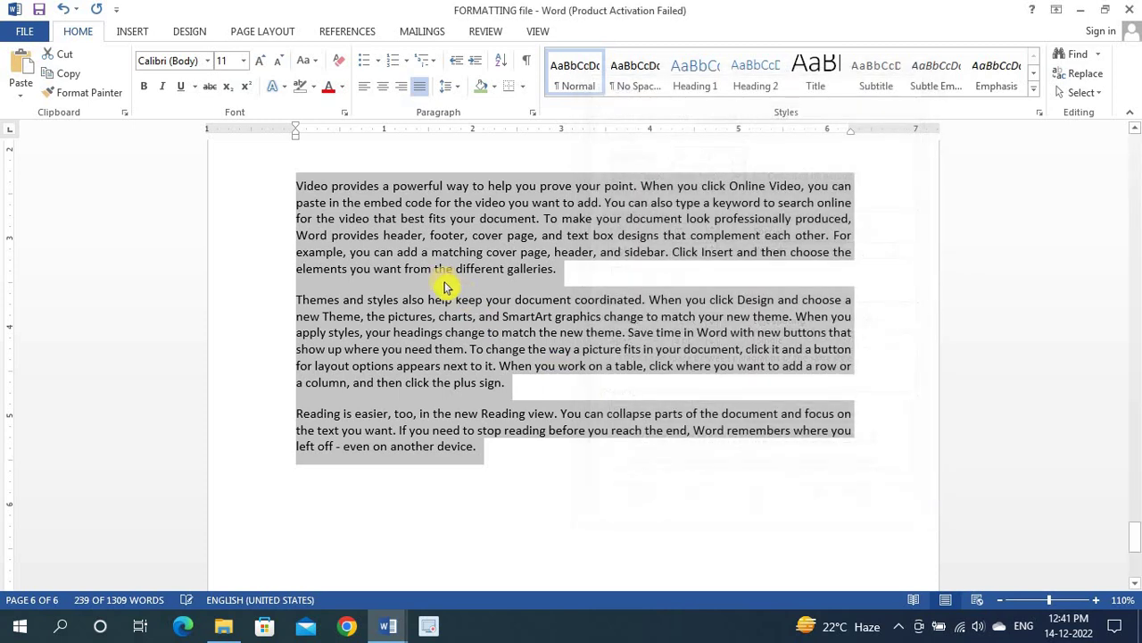